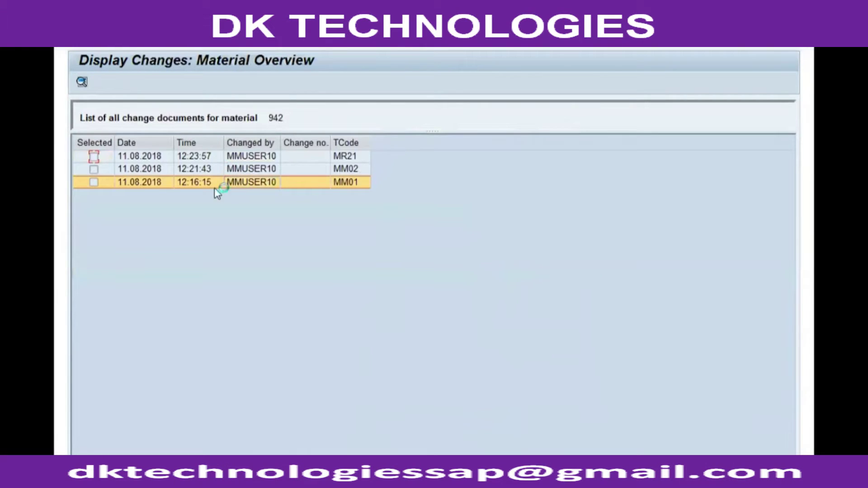
- Review material 942's 12:16:15 creation change document, including the PC alternative unit entry
{"action": "double_click", "coordinate": [214, 188]}
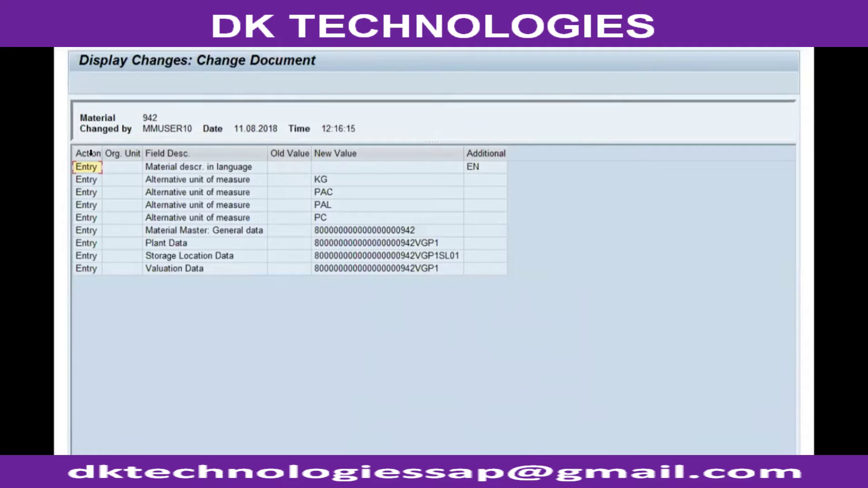
{"action": "left_click", "coordinate": [91, 153]}
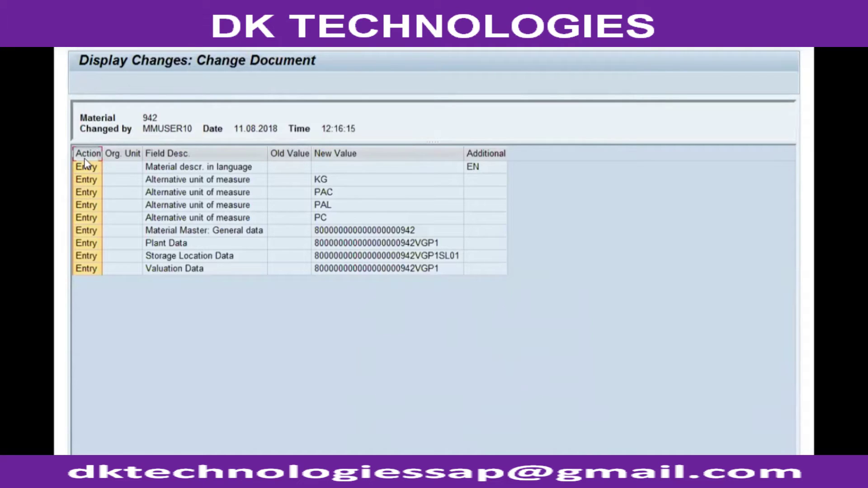
{"action": "left_click", "coordinate": [90, 220]}
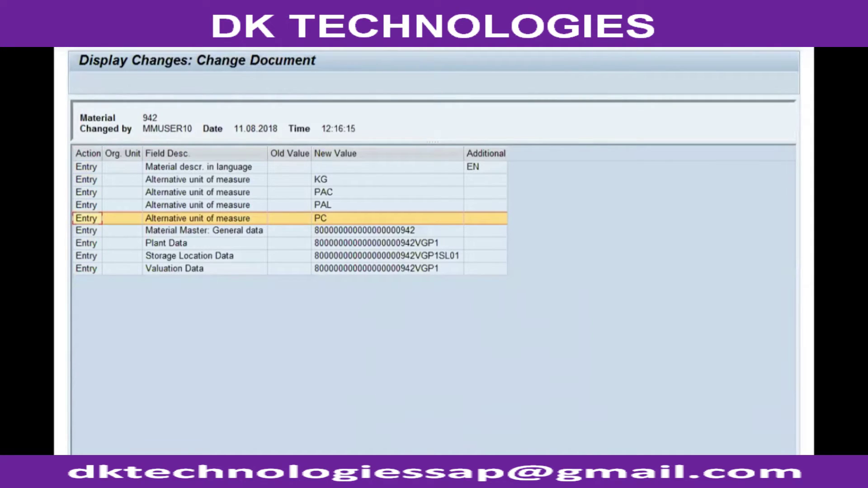
{"action": "key", "text": "F3"}
- Inspect the 12:21:43 MM02 changes: purchasing value key, material group, net and gross weight
{"action": "left_click", "coordinate": [251, 169]}
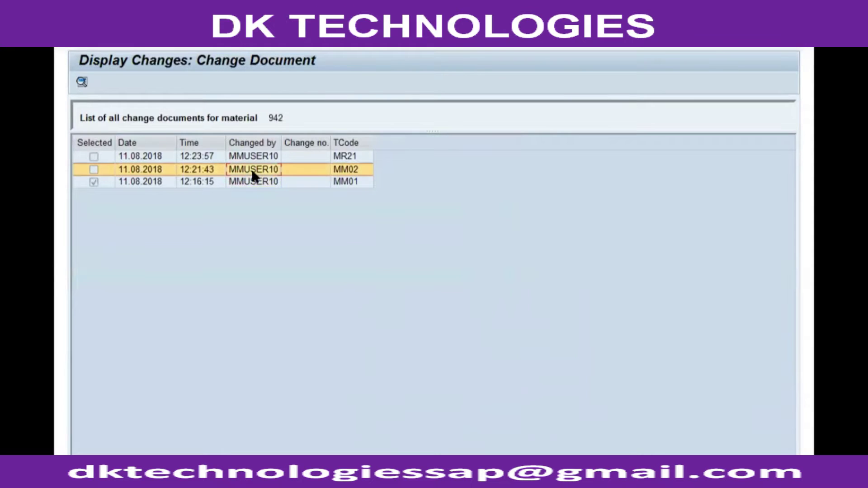
{"action": "double_click", "coordinate": [250, 172]}
{"action": "left_click", "coordinate": [85, 179]}
{"action": "left_click", "coordinate": [86, 192]}
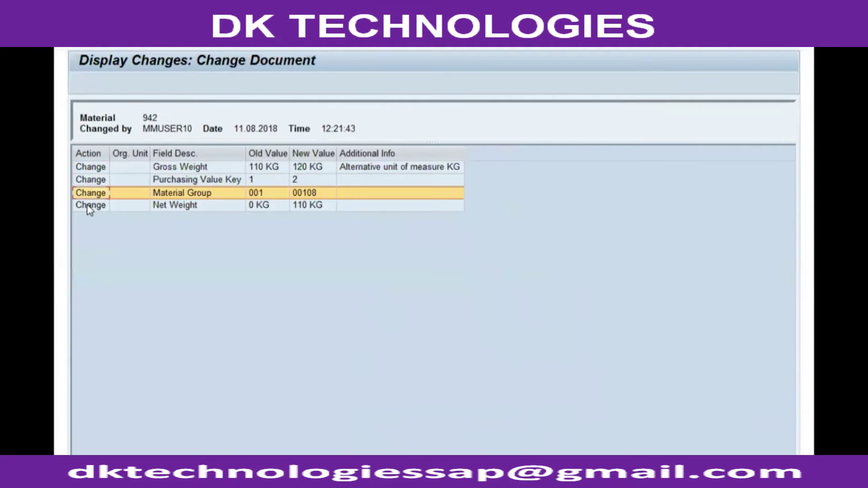
{"action": "left_click", "coordinate": [88, 205]}
{"action": "left_click", "coordinate": [223, 168]}
{"action": "left_click", "coordinate": [208, 192]}
{"action": "key", "text": "F3"}
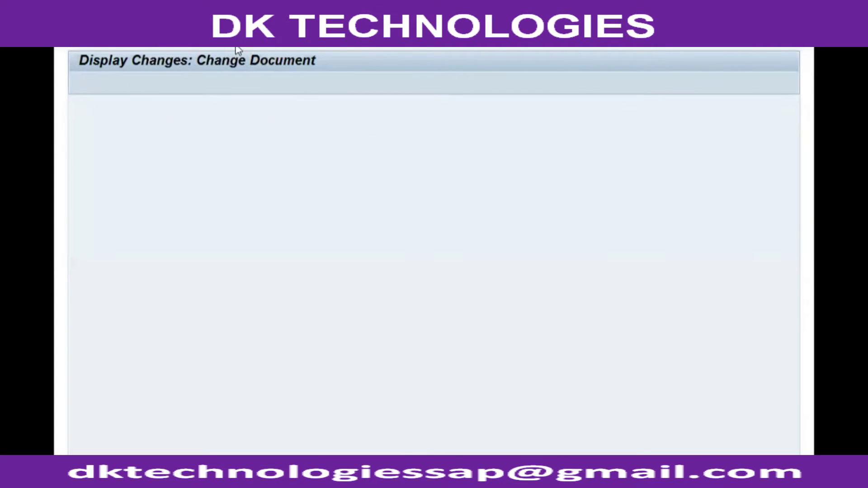
- View the 12:23:57 MR21 price change details and return to the document list
{"action": "left_click", "coordinate": [275, 157]}
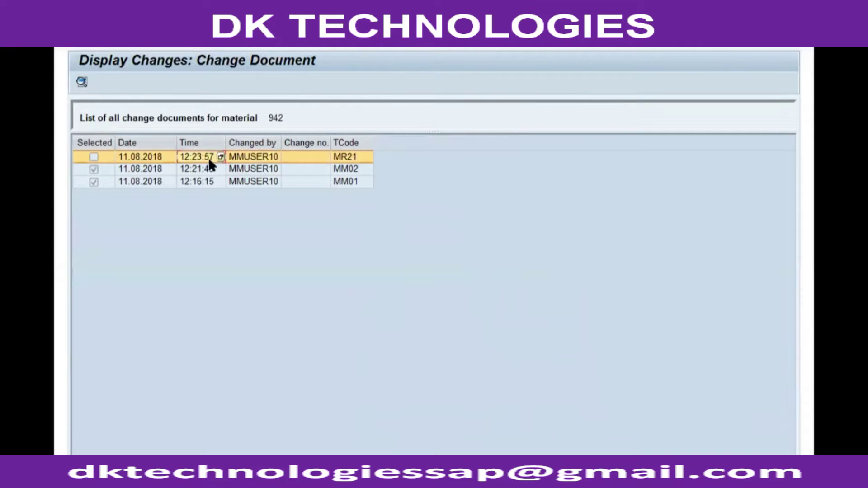
{"action": "key", "text": "F2"}
{"action": "key", "text": "F3"}
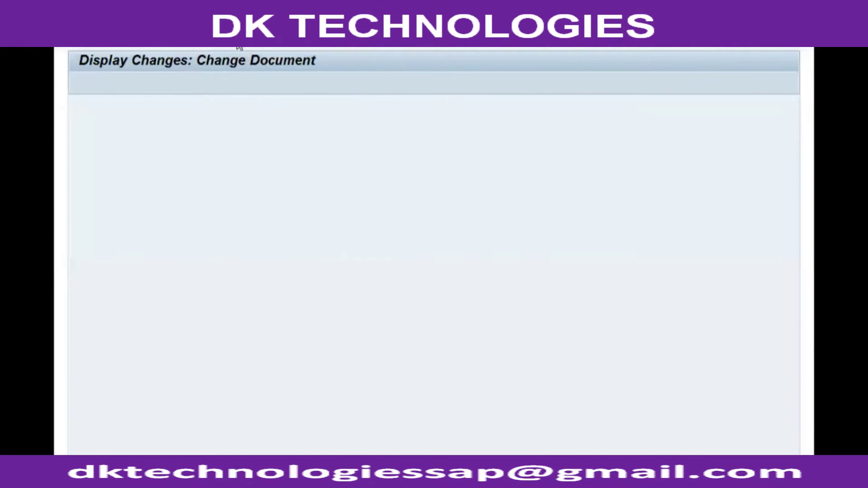
- Back out of the change display to the main menu
{"action": "key", "text": "F3"}
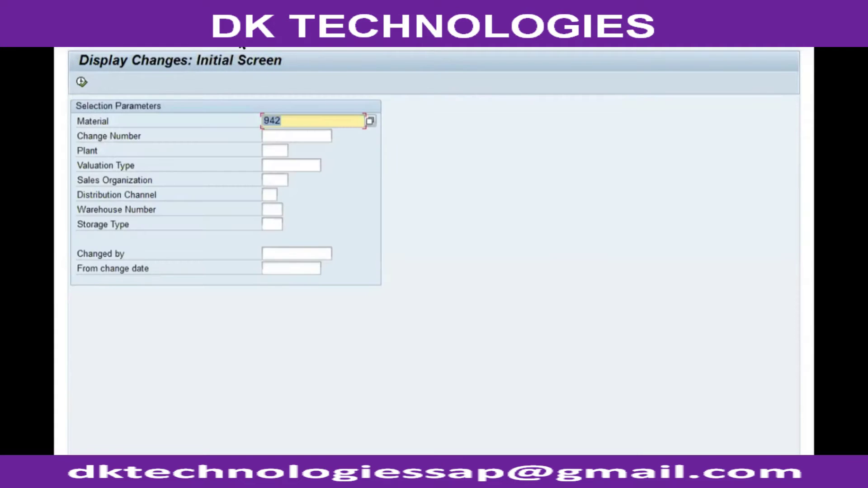
{"action": "key", "text": "F3"}
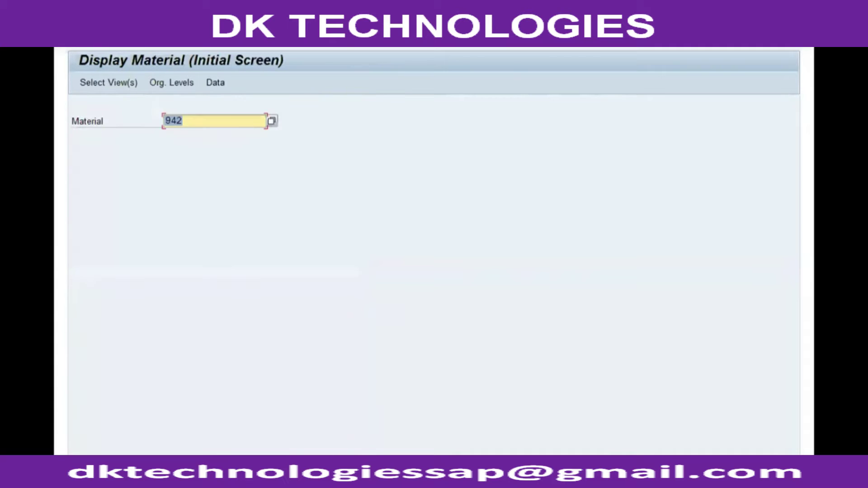
{"action": "key", "text": "Return"}
{"action": "key", "text": "Return"}
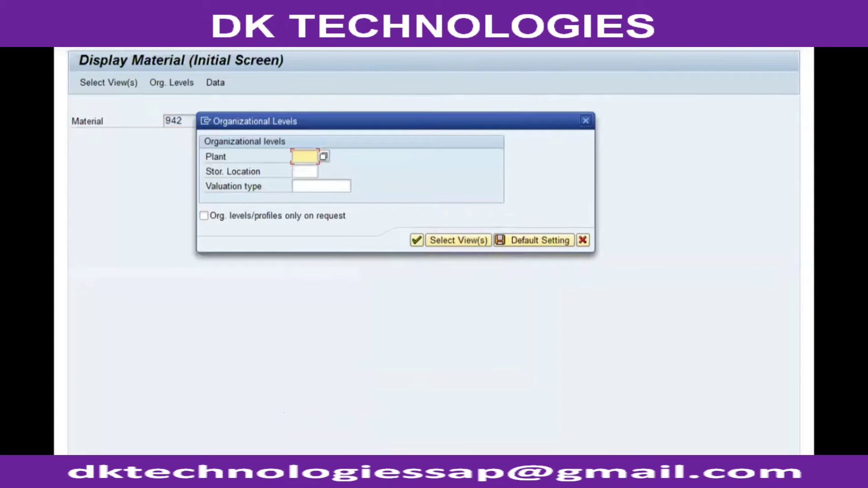
{"action": "type", "text": "vgp1"}
{"action": "key", "text": "Tab"}
{"action": "type", "text": "s1"}
{"action": "key", "text": "Down"}
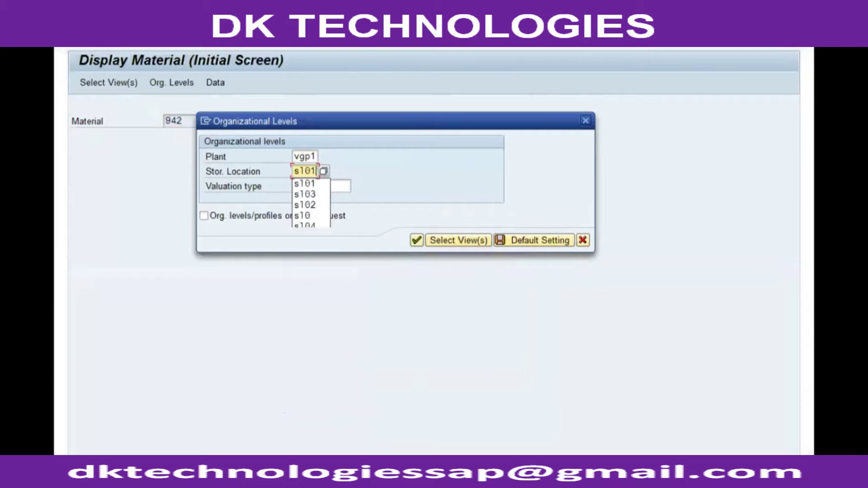
{"action": "key", "text": "Return"}
{"action": "key", "text": "Return"}
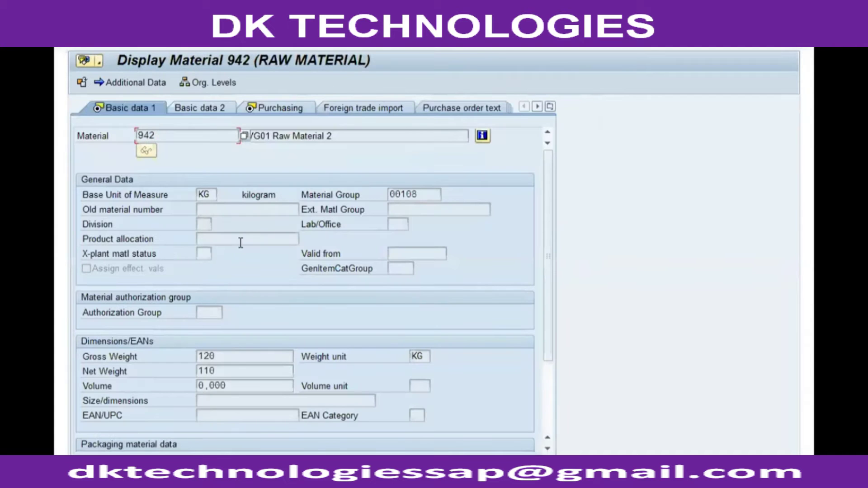
{"action": "key", "text": "Return"}
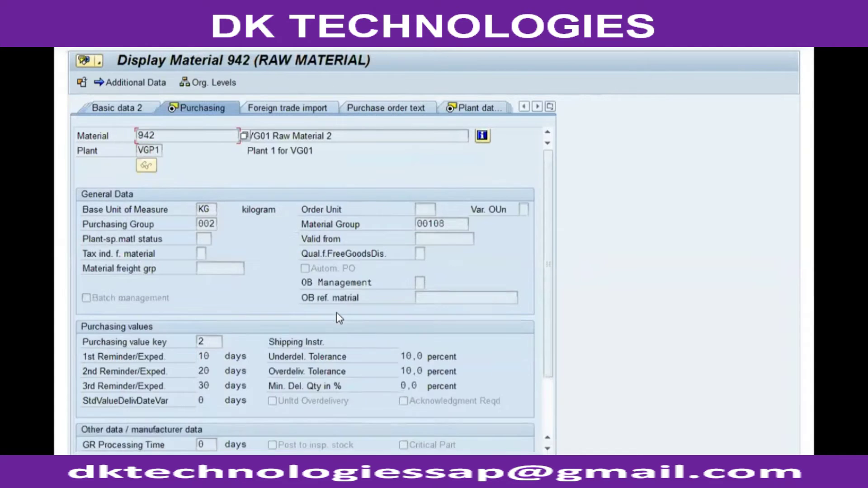
{"action": "key", "text": "Return"}
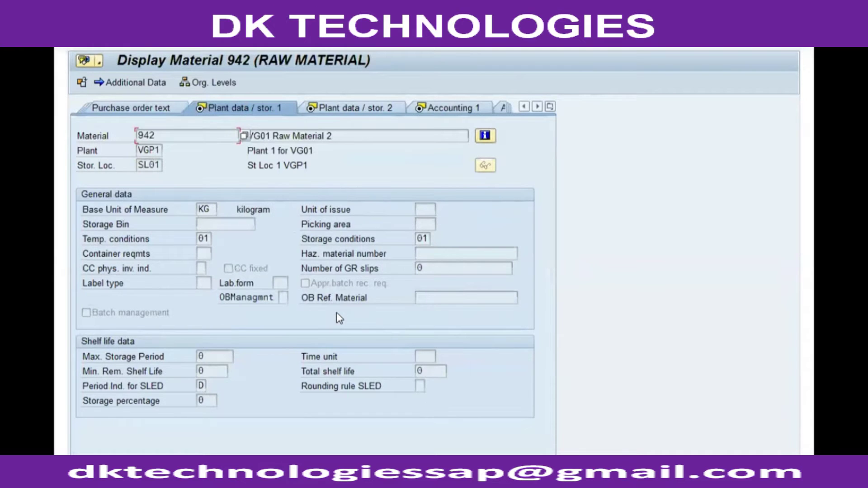
{"action": "key", "text": "Return"}
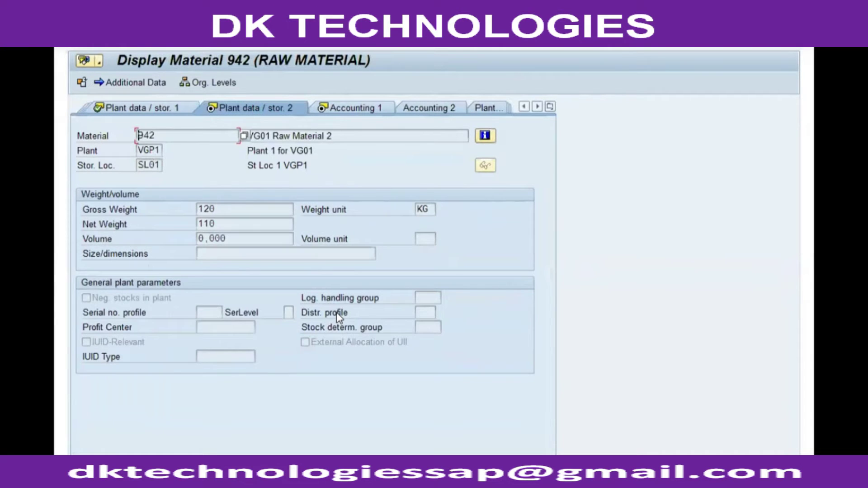
{"action": "key", "text": "Return"}
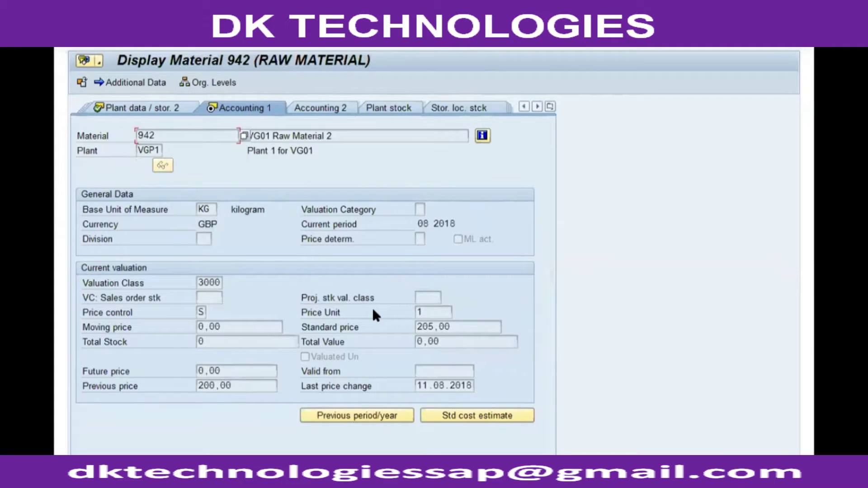
{"action": "key", "text": "Return"}
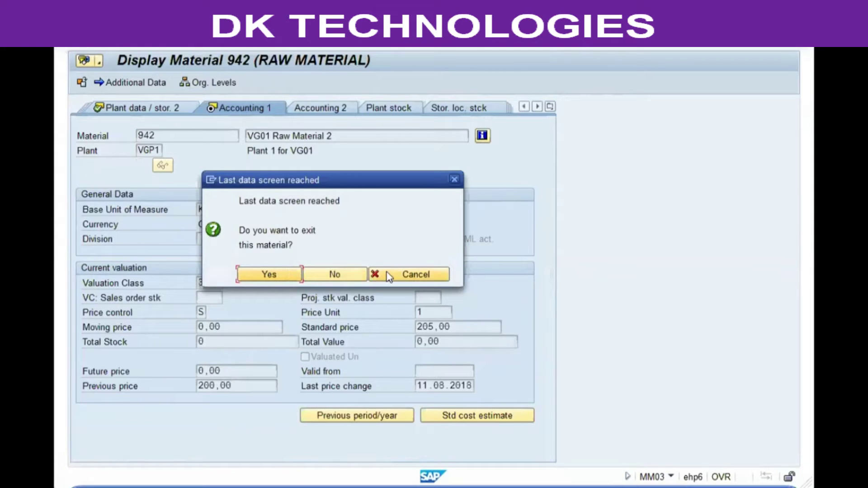
- Confirm exiting material 942's display and return to the main menu
{"action": "left_click", "coordinate": [279, 274]}
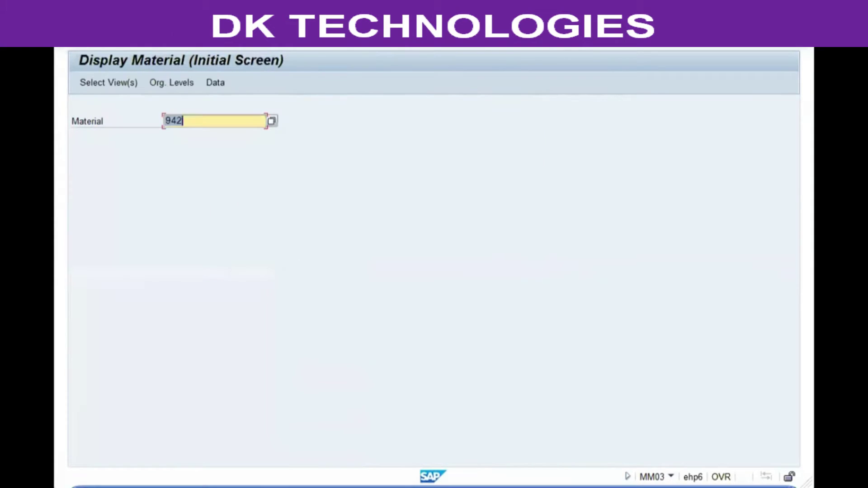
{"action": "key", "text": "F3"}
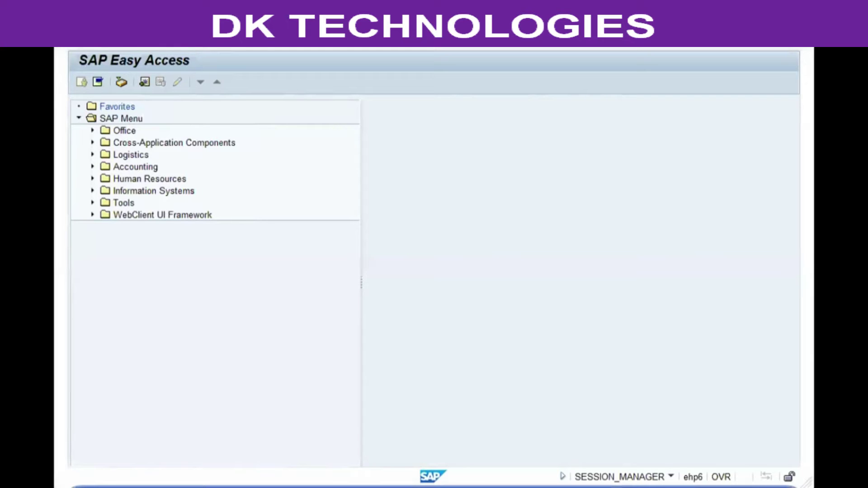
- In MM06, change the material from 942 to 943 and load its deletion data
{"action": "key", "text": "Return"}
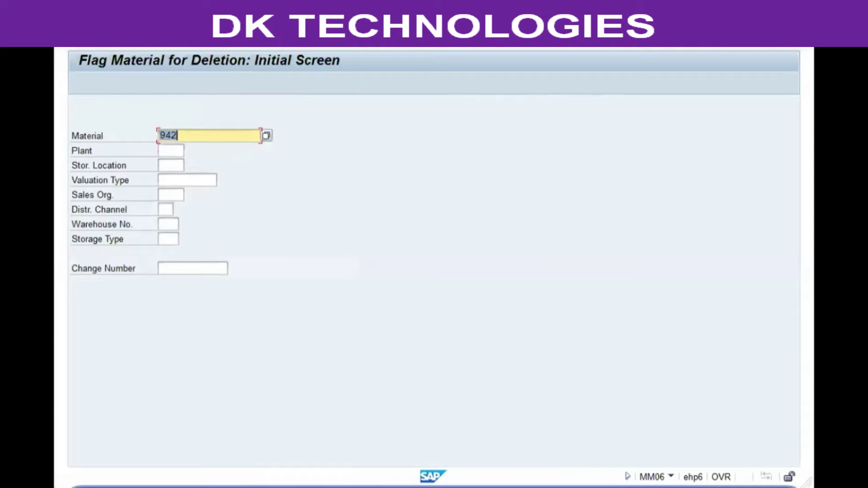
{"action": "key", "text": "End"}
{"action": "key", "text": "BackSpace"}
{"action": "type", "text": "3"}
{"action": "key", "text": "Return"}
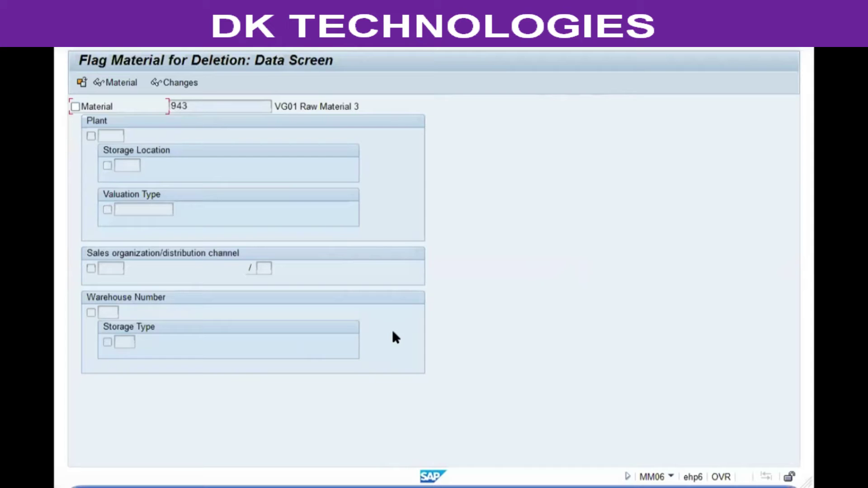
- Flag the whole material 943 for deletion at material level and save
{"action": "left_click_drag", "start_coordinate": [188, 103], "coordinate": [172, 106]}
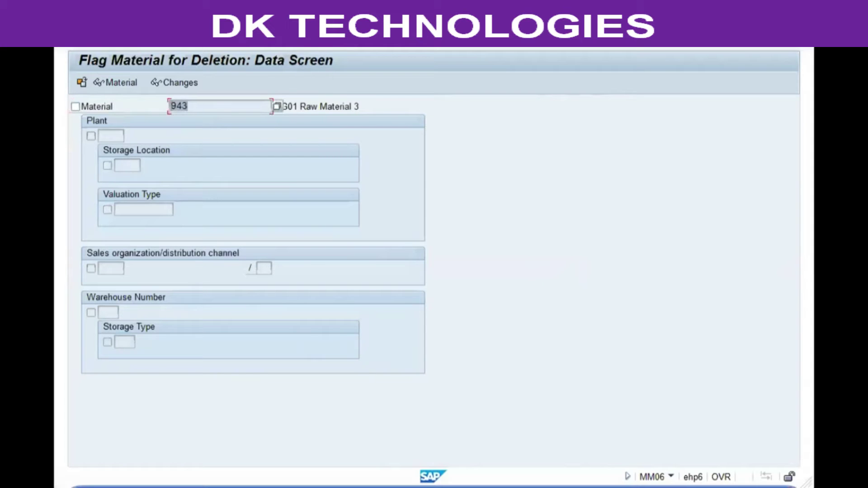
{"action": "left_click", "coordinate": [209, 162]}
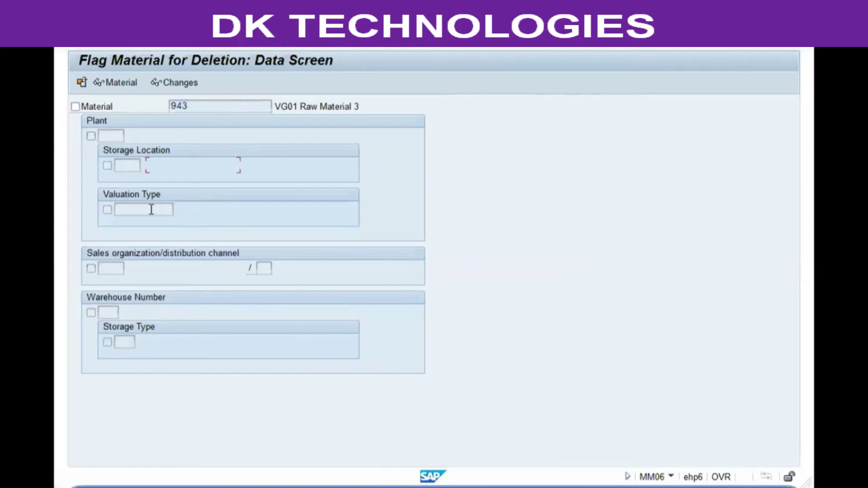
{"action": "left_click", "coordinate": [136, 209]}
{"action": "left_click", "coordinate": [101, 105]}
{"action": "key", "text": "ctrl+s"}
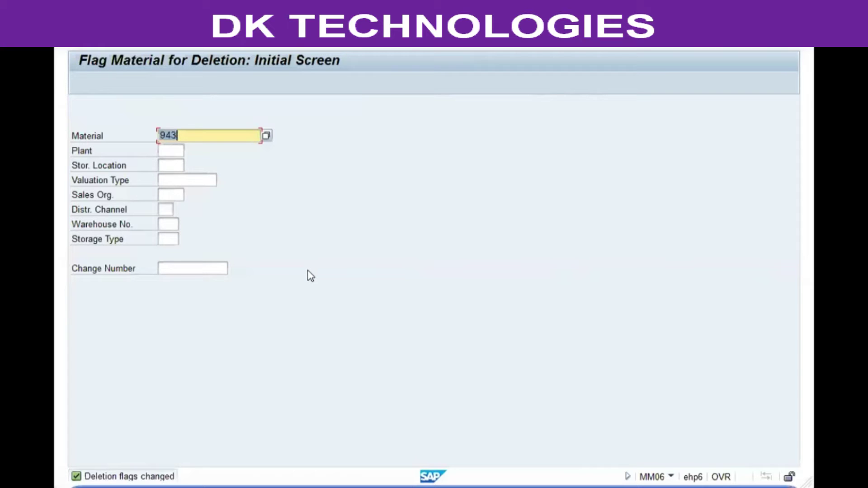
- Reload the deletion data screen for material 943 from the MM06 initial screen
{"action": "left_click", "coordinate": [199, 131]}
{"action": "left_click", "coordinate": [199, 132]}
{"action": "key", "text": "Return"}
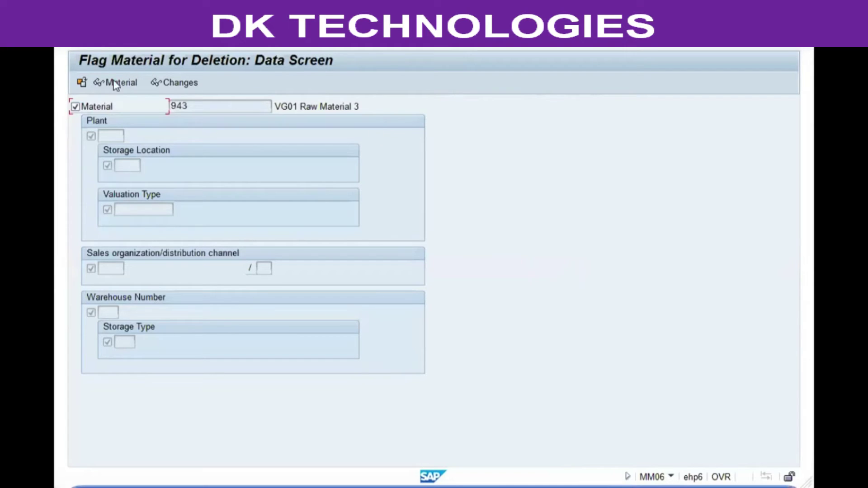
- Remove and save material 943's material-level deletion flag, recheck it, then exit MM06
{"action": "left_click", "coordinate": [75, 106]}
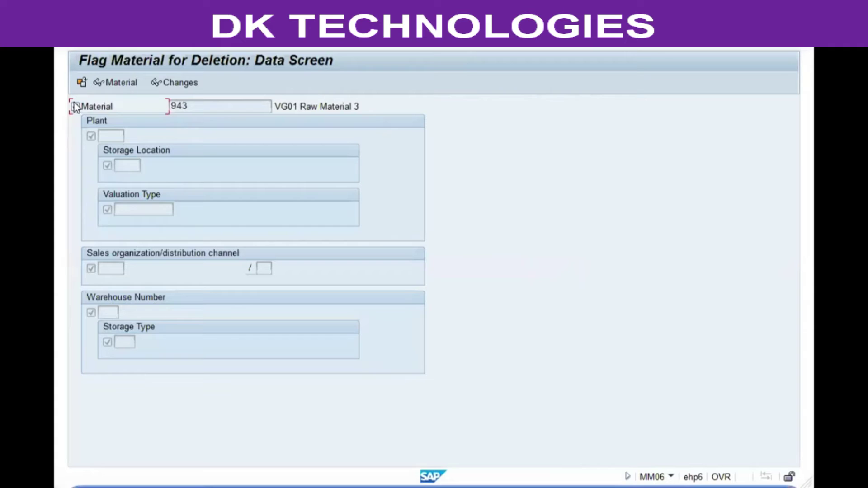
{"action": "left_click", "coordinate": [223, 47]}
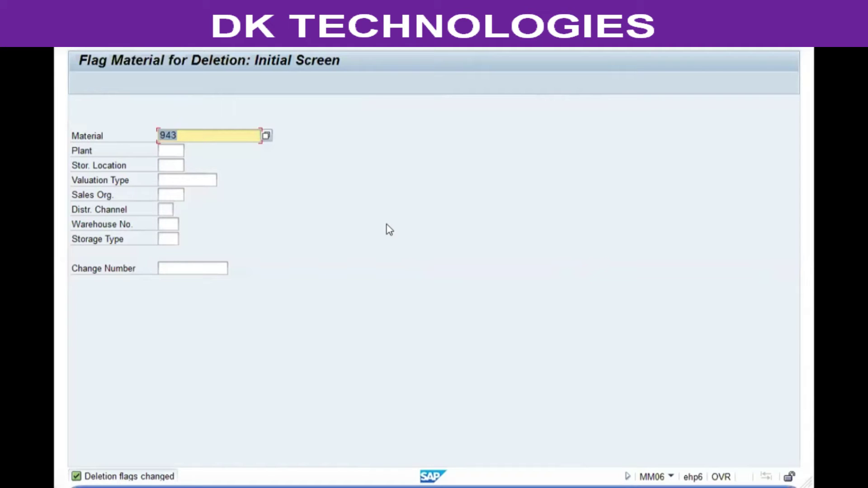
{"action": "left_click", "coordinate": [230, 132]}
{"action": "key", "text": "Return"}
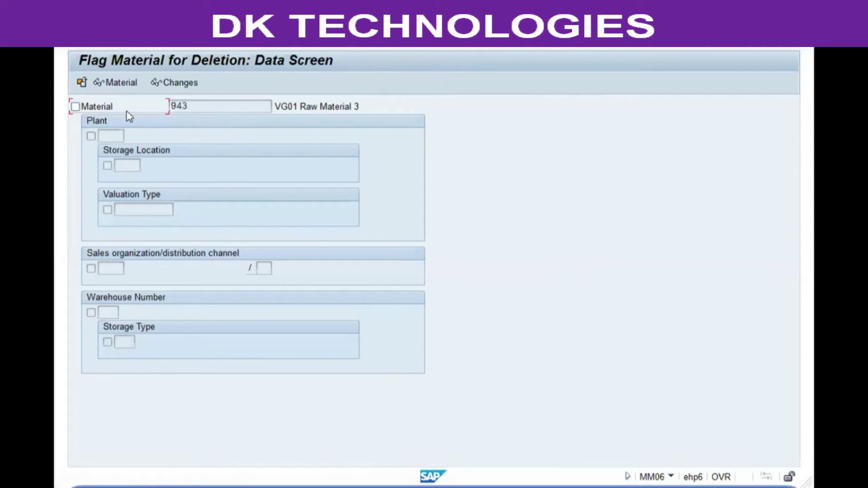
{"action": "key", "text": "F3"}
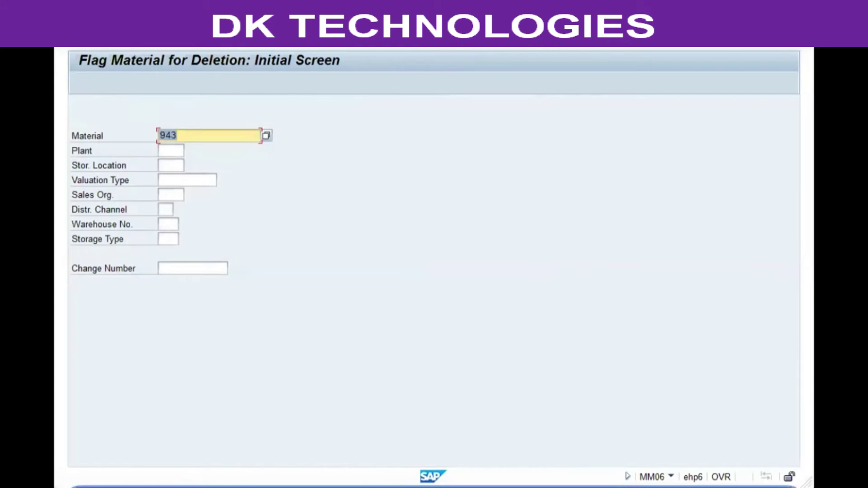
{"action": "key", "text": "F3"}
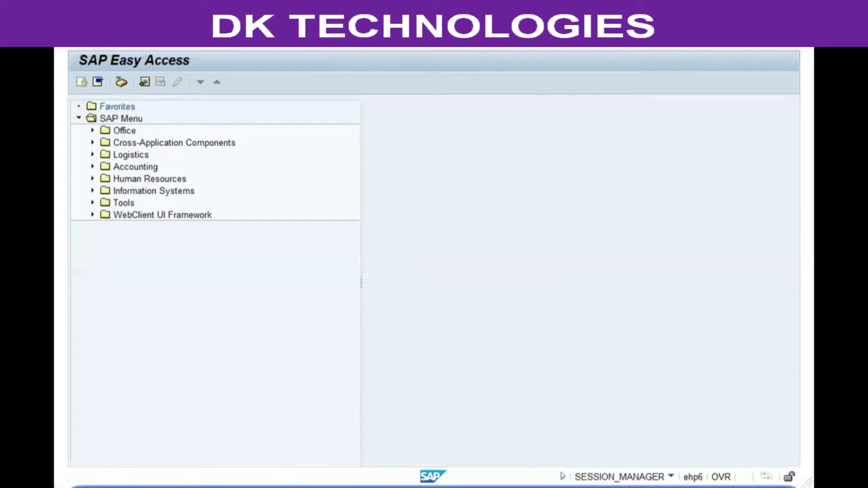
- Open MM60 and enter the material range 1 to 9999
{"action": "key", "text": "Return"}
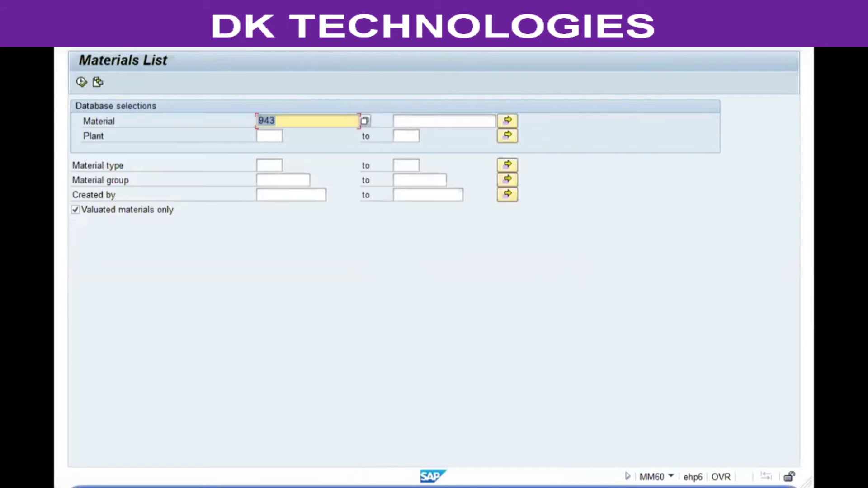
{"action": "type", "text": "1"}
{"action": "key", "text": "Tab"}
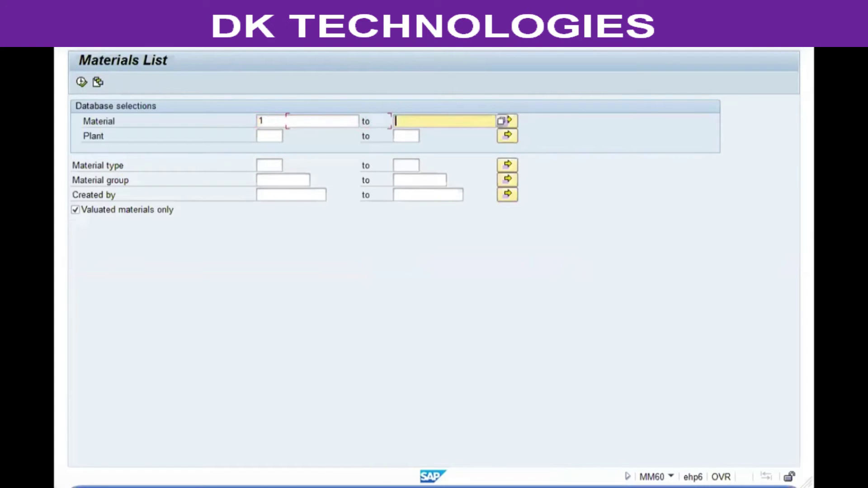
{"action": "type", "text": "9999"}
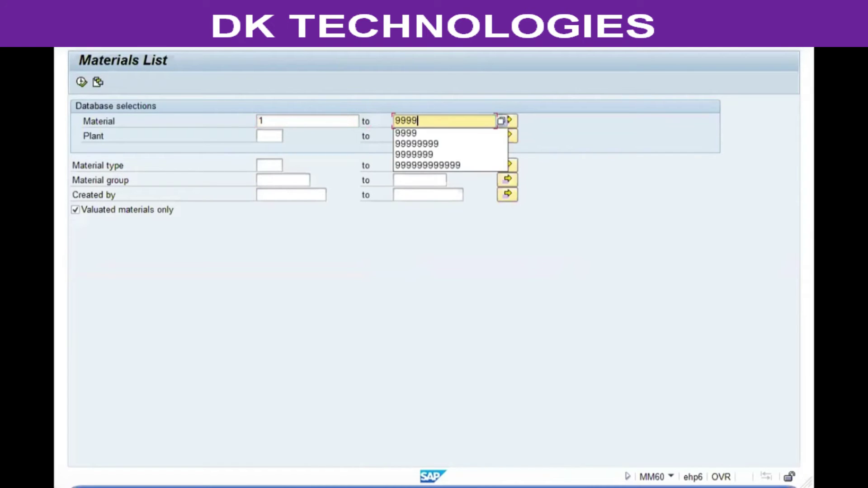
- Check the material and plant range fields, then execute the materials list report
{"action": "left_click", "coordinate": [322, 121]}
{"action": "left_click", "coordinate": [406, 120]}
{"action": "left_click", "coordinate": [268, 134]}
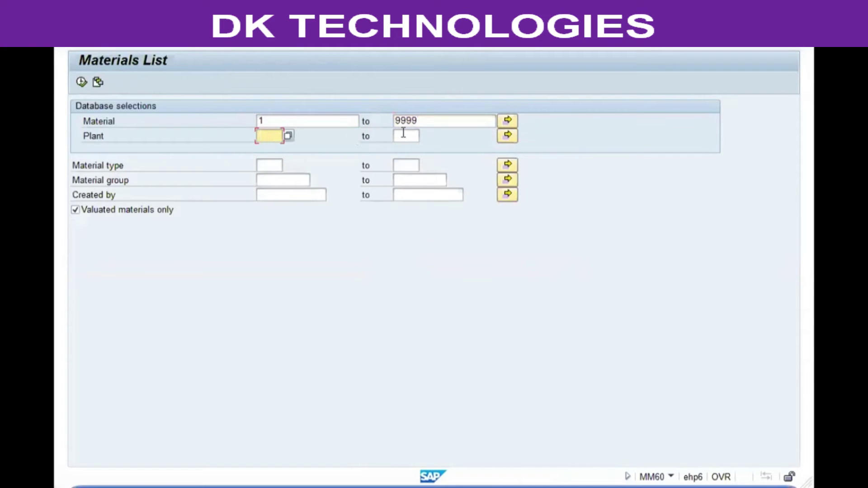
{"action": "left_click", "coordinate": [403, 134]}
{"action": "left_click", "coordinate": [259, 135]}
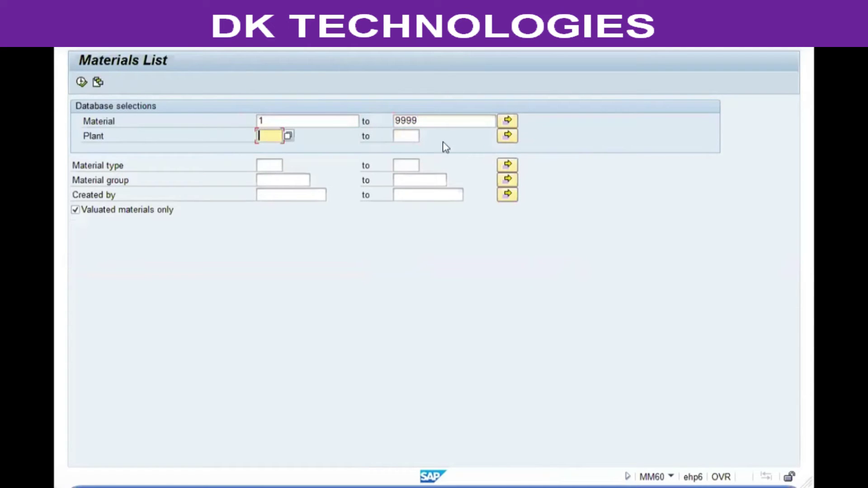
{"action": "left_click", "coordinate": [279, 123]}
{"action": "left_click", "coordinate": [271, 134]}
{"action": "left_click", "coordinate": [273, 125]}
{"action": "left_click", "coordinate": [267, 137]}
{"action": "left_click", "coordinate": [289, 118]}
{"action": "left_click", "coordinate": [406, 120]}
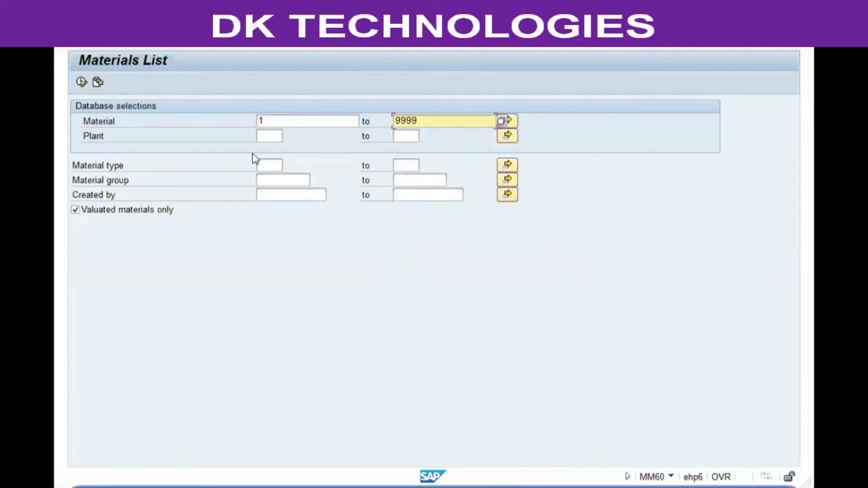
{"action": "left_click", "coordinate": [83, 82]}
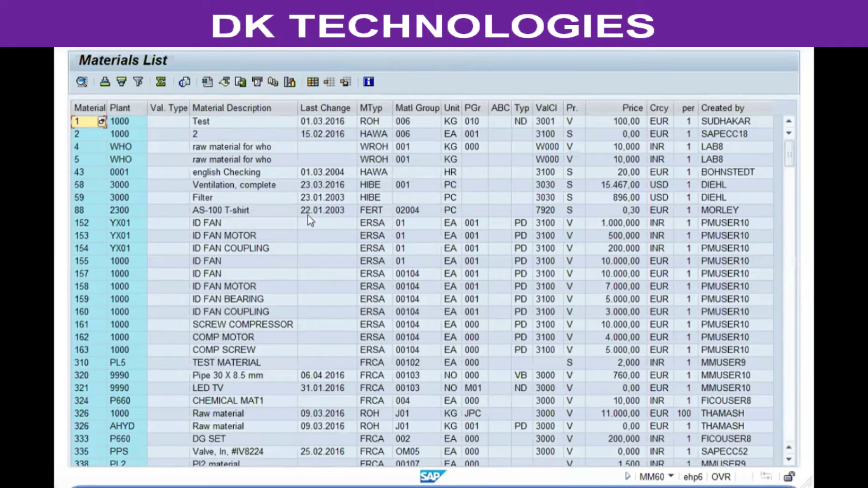
- Go through the list columns from Plant and Material Description to Price and Created by
{"action": "left_click", "coordinate": [123, 108]}
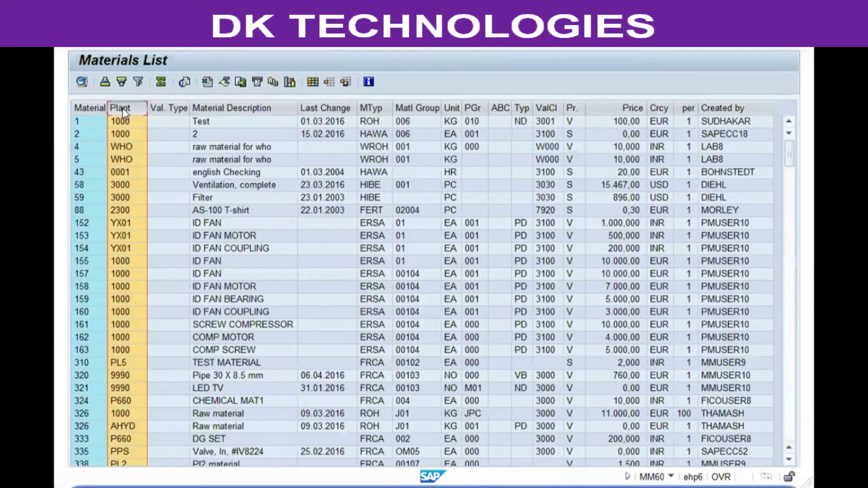
{"action": "left_click", "coordinate": [85, 132]}
{"action": "left_click", "coordinate": [211, 108]}
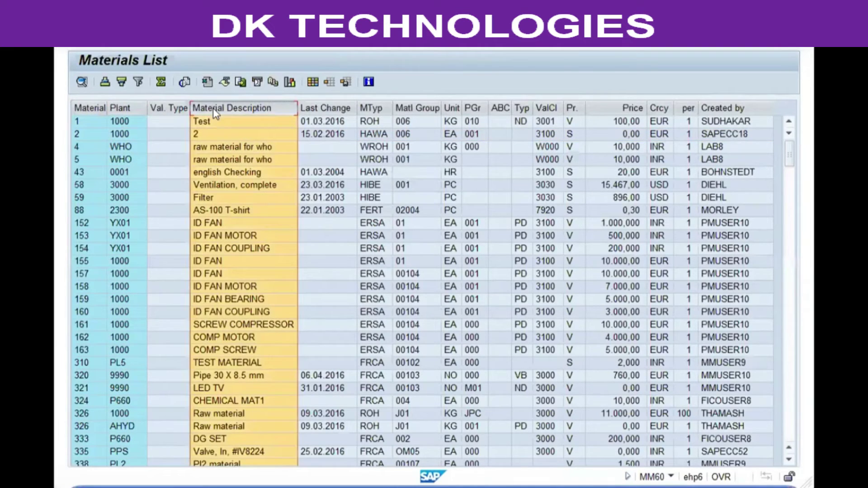
{"action": "left_click", "coordinate": [323, 107]}
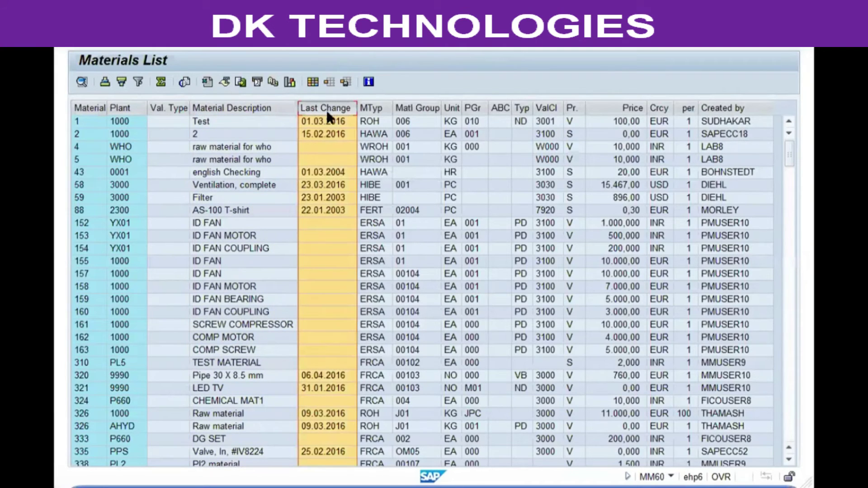
{"action": "left_click", "coordinate": [375, 108]}
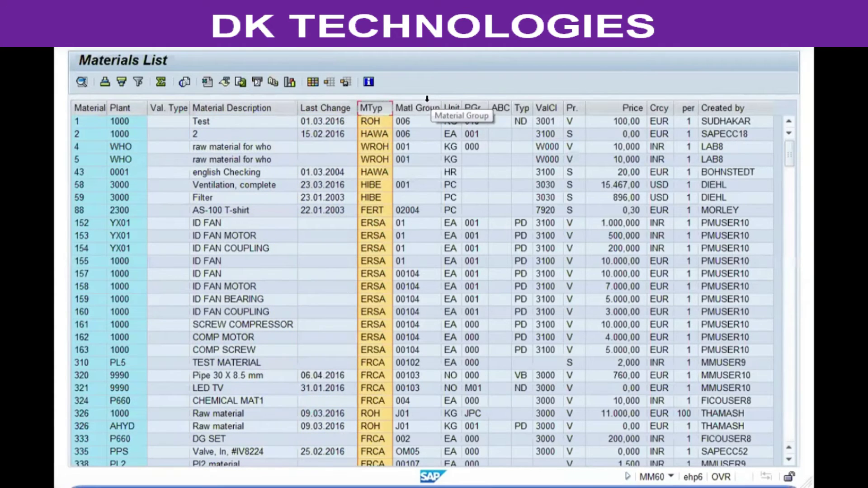
{"action": "left_click", "coordinate": [415, 108]}
{"action": "left_click", "coordinate": [452, 108]}
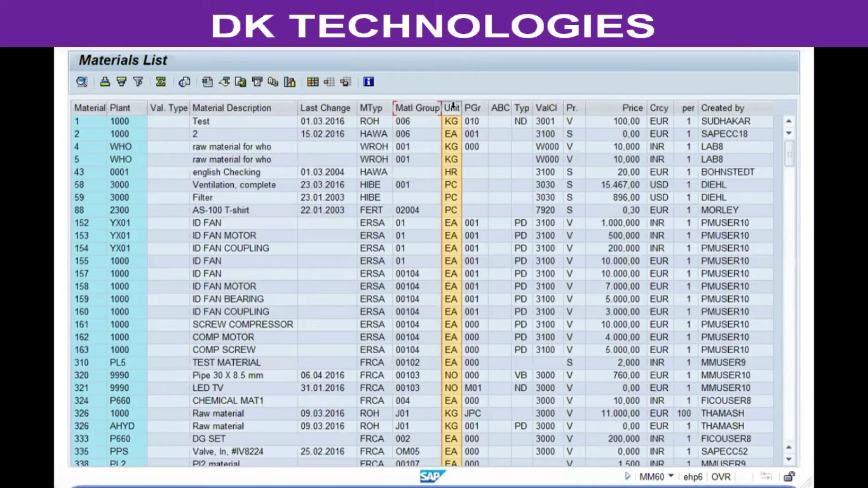
{"action": "left_click", "coordinate": [474, 107]}
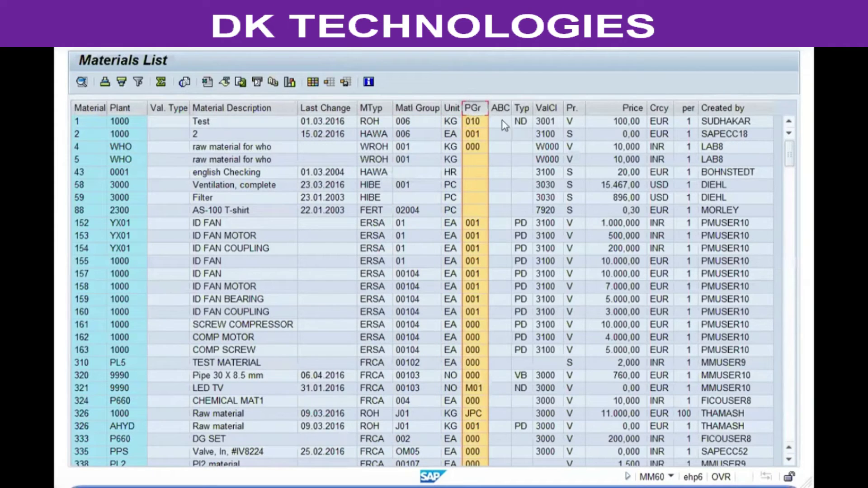
{"action": "left_click", "coordinate": [547, 109]}
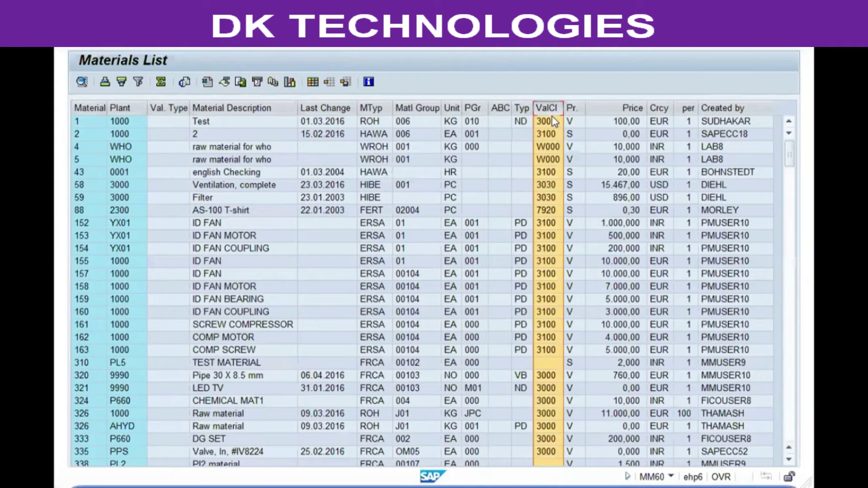
{"action": "left_click", "coordinate": [639, 108]}
{"action": "left_click", "coordinate": [725, 110]}
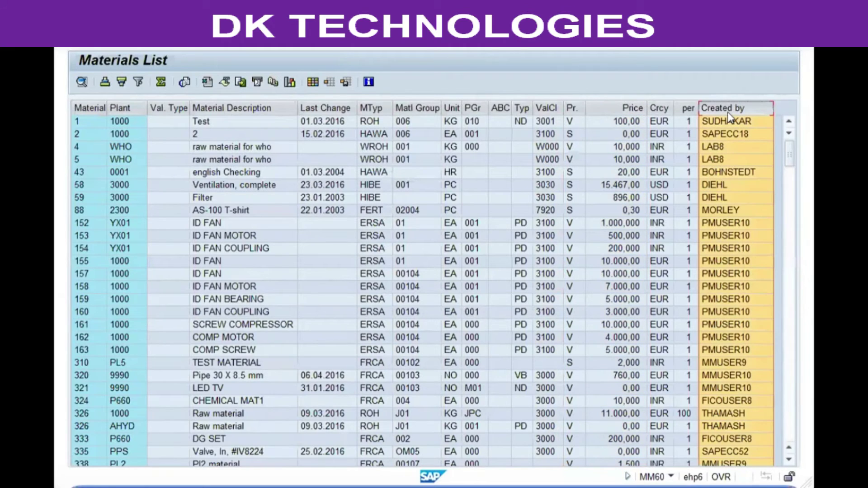
- Inspect the rows for materials 152–157 and scroll through the list
{"action": "left_click", "coordinate": [101, 276]}
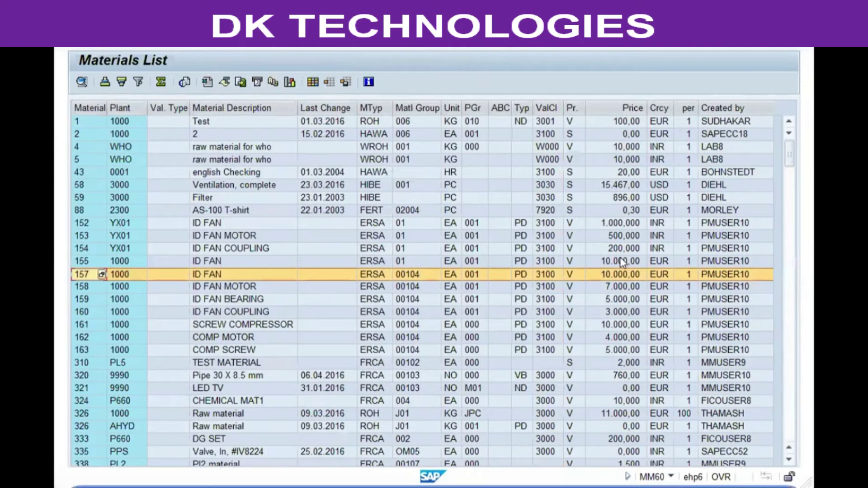
{"action": "left_click", "coordinate": [703, 263]}
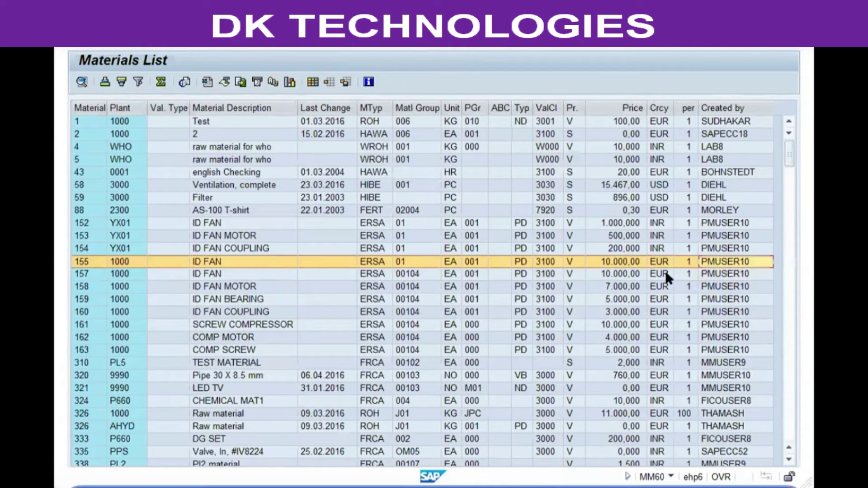
{"action": "left_click", "coordinate": [87, 249]}
{"action": "left_click", "coordinate": [95, 221]}
{"action": "scroll", "coordinate": [95, 221], "scroll_direction": "down", "scroll_amount": 1}
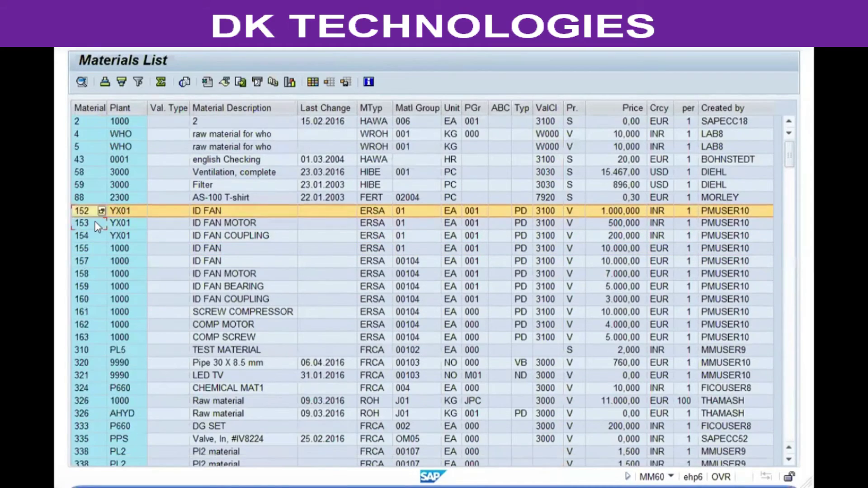
{"action": "scroll", "coordinate": [95, 221], "scroll_direction": "down", "scroll_amount": 20}
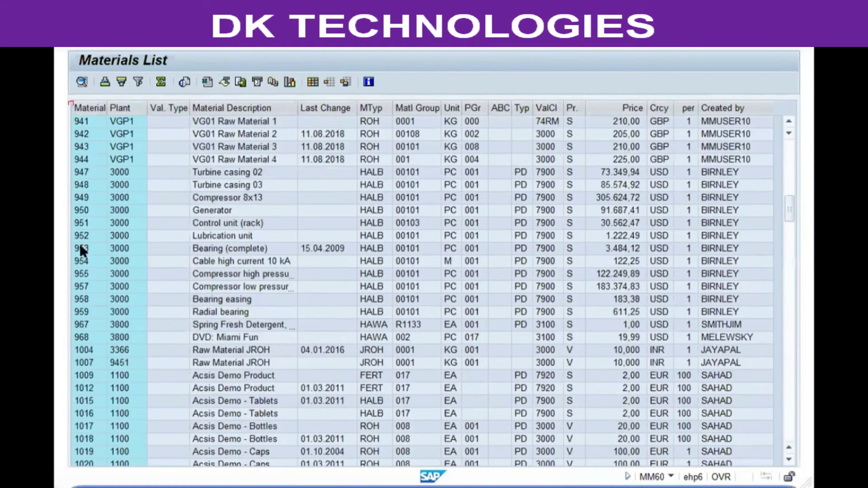
{"action": "scroll", "coordinate": [80, 246], "scroll_direction": "down", "scroll_amount": 15}
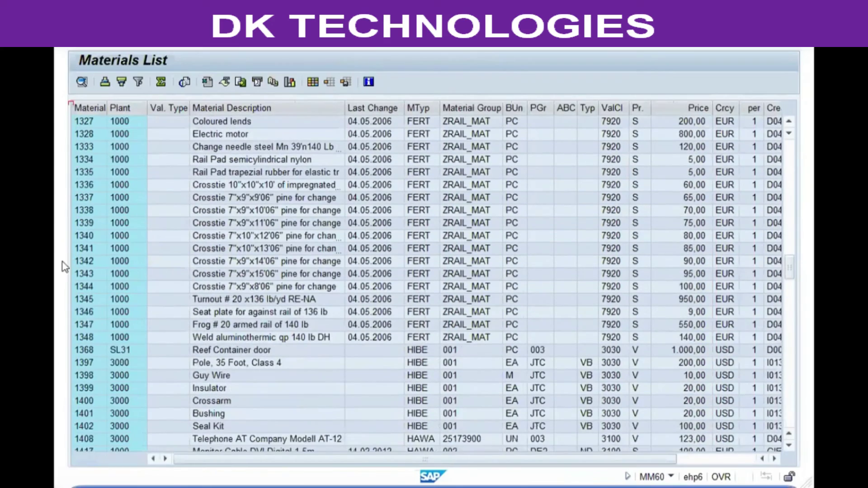
{"action": "scroll", "coordinate": [110, 248], "scroll_direction": "down", "scroll_amount": 10}
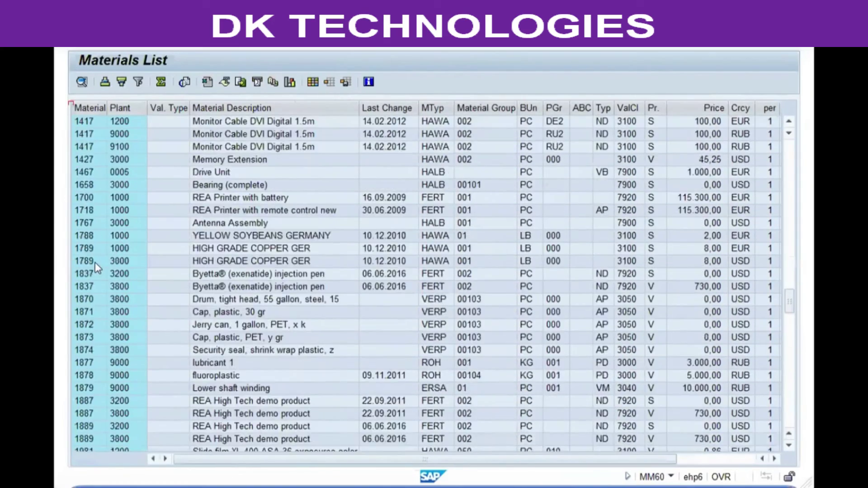
{"action": "scroll", "coordinate": [87, 261], "scroll_direction": "down", "scroll_amount": 20}
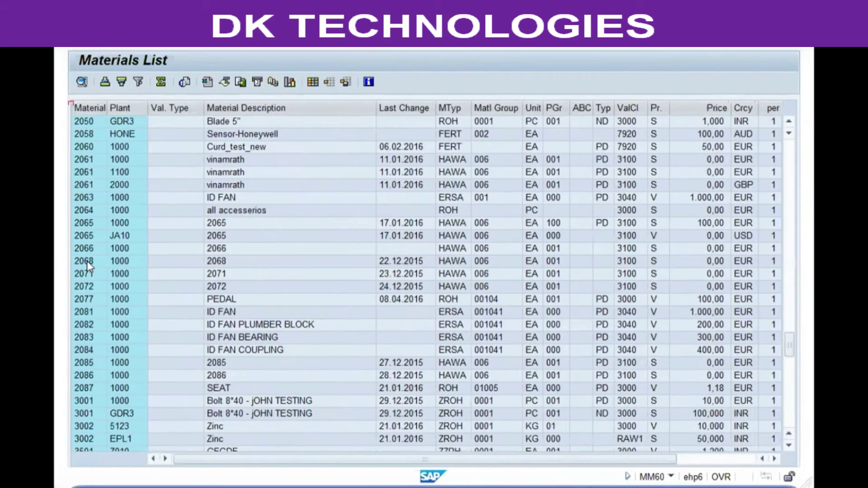
{"action": "scroll", "coordinate": [87, 261], "scroll_direction": "down", "scroll_amount": 15}
{"action": "scroll", "coordinate": [96, 253], "scroll_direction": "up", "scroll_amount": 15}
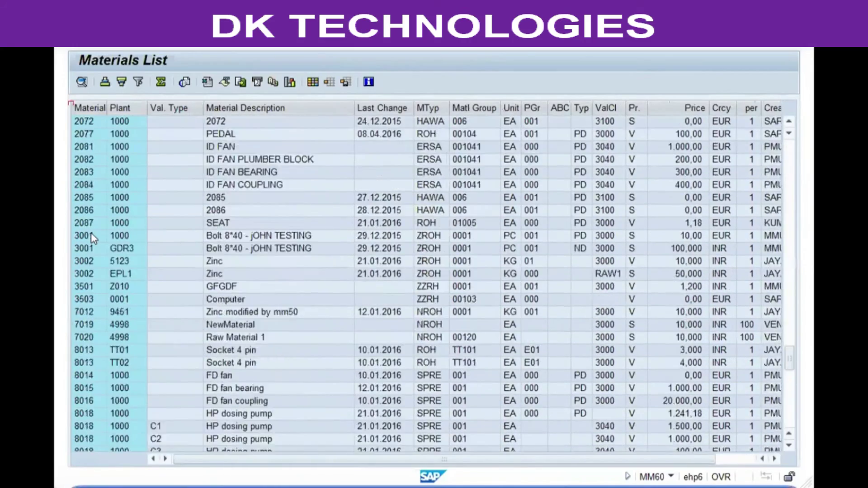
{"action": "scroll", "coordinate": [92, 237], "scroll_direction": "up", "scroll_amount": 20}
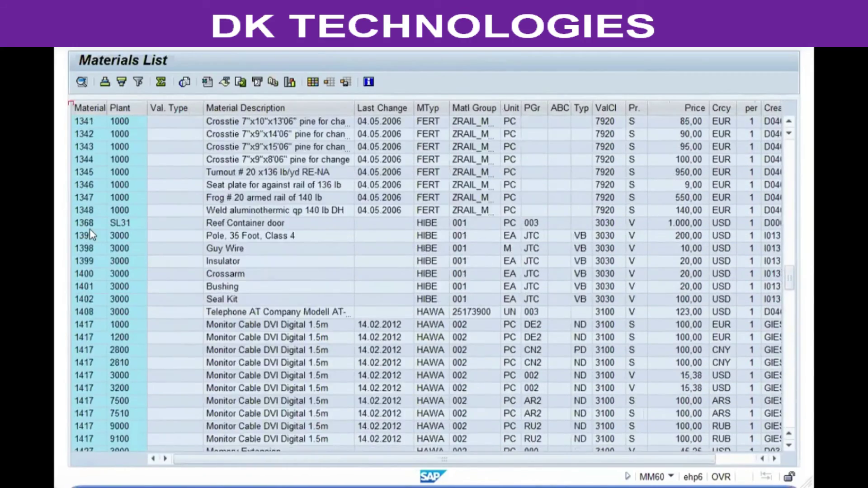
{"action": "scroll", "coordinate": [92, 235], "scroll_direction": "up", "scroll_amount": 20}
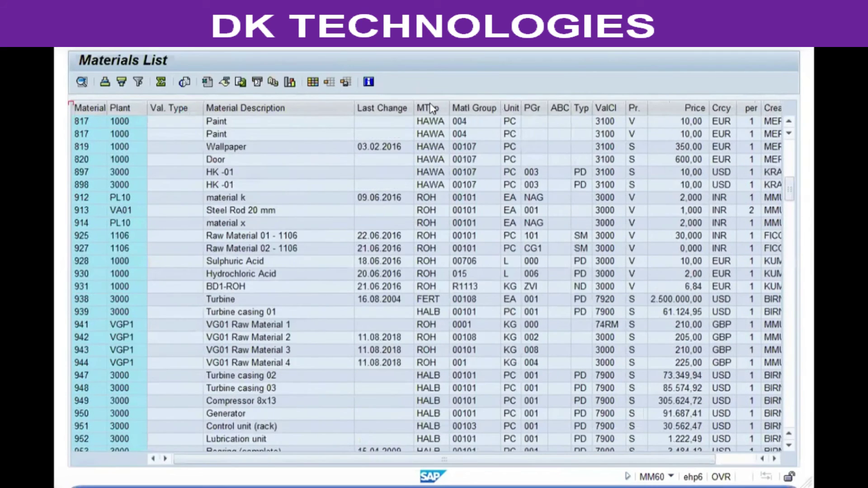
{"action": "scroll", "coordinate": [429, 108], "scroll_direction": "up", "scroll_amount": 8}
- Select the COMP SCREW row, material 163, and slightly narrow the Material Description column
{"action": "left_click", "coordinate": [430, 108]}
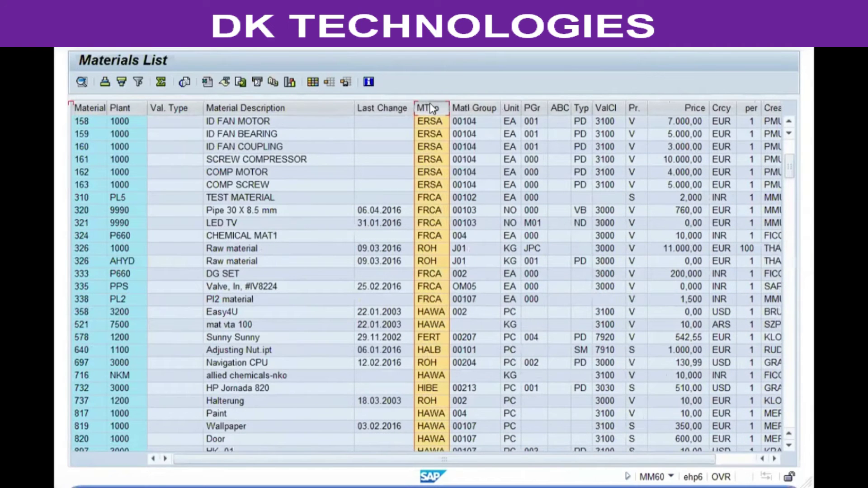
{"action": "left_click", "coordinate": [285, 187]}
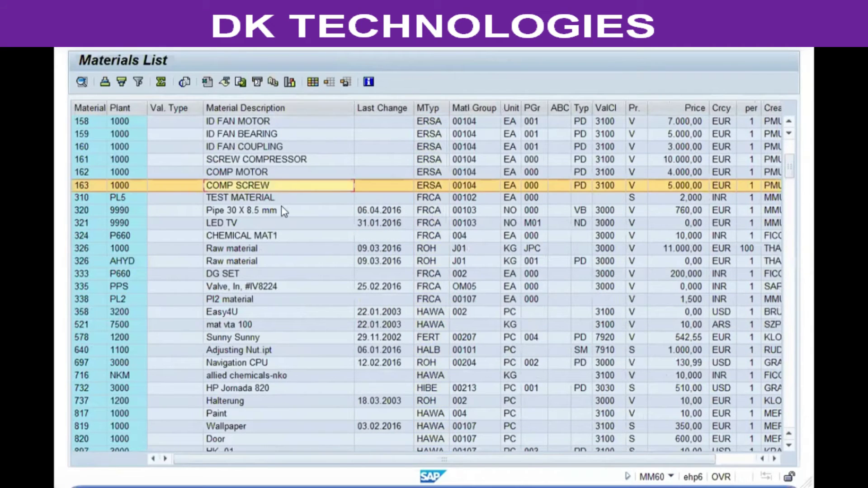
{"action": "left_click_drag", "start_coordinate": [354, 107], "coordinate": [344, 107]}
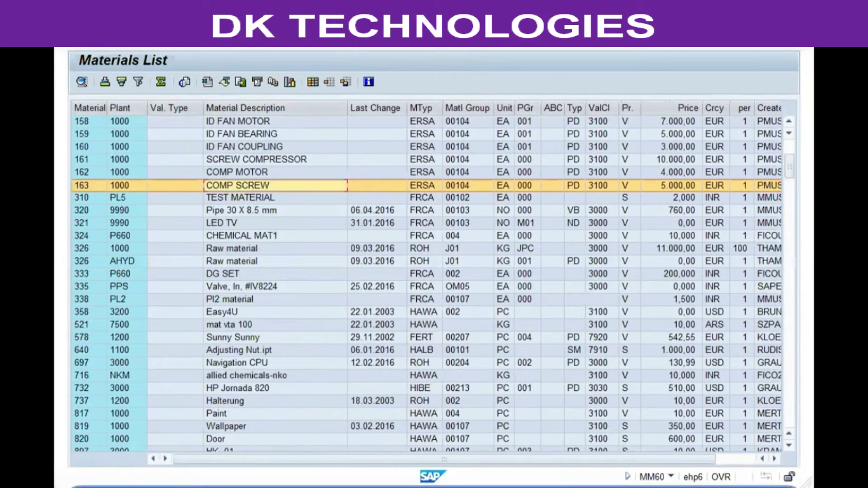
- Clear the material range, set plants vgp1 to vgp2, and rerun the report
{"action": "key", "text": "shift+F3"}
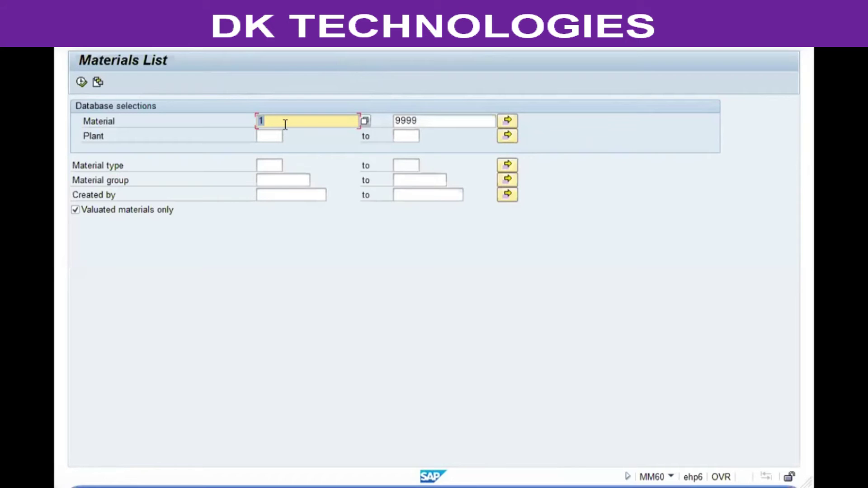
{"action": "key", "text": "Tab"}
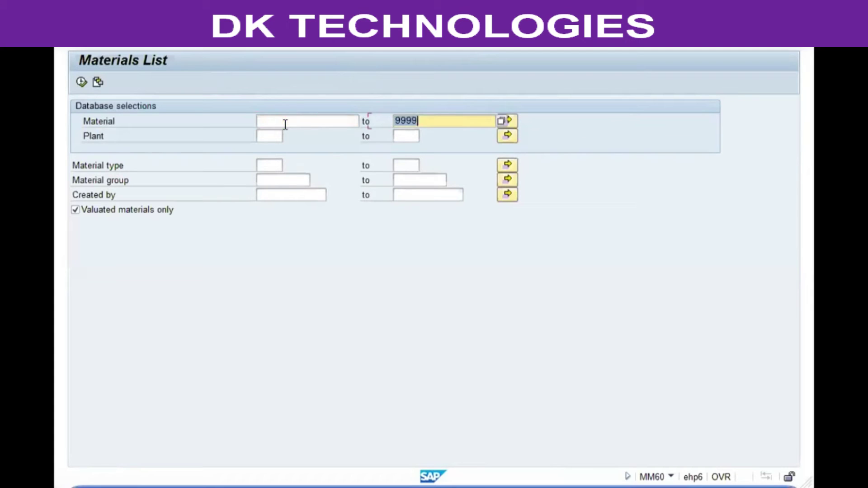
{"action": "key", "text": "Delete"}
{"action": "key", "text": "Tab"}
{"action": "key", "text": "Tab"}
{"action": "type", "text": "vg"}
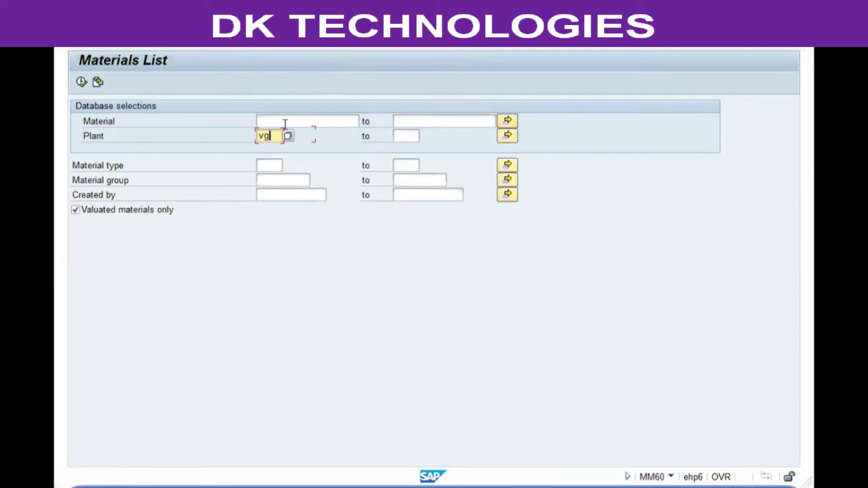
{"action": "type", "text": "p1"}
{"action": "key", "text": "Tab"}
{"action": "type", "text": "vgp2"}
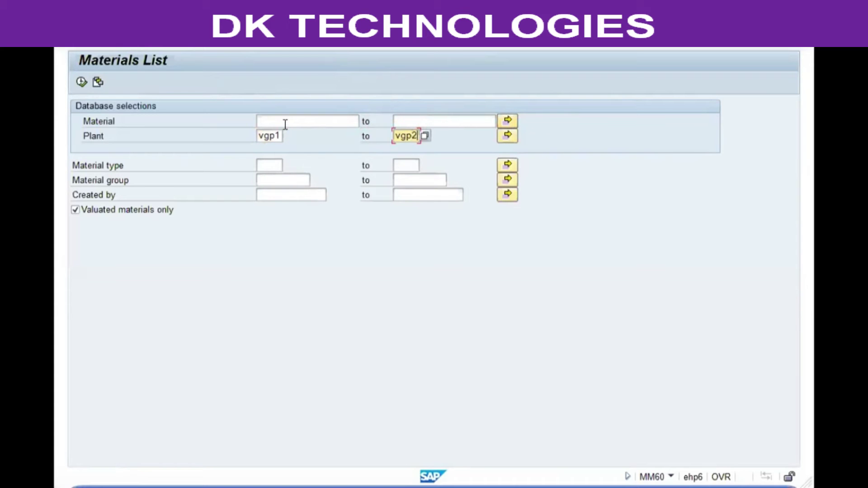
{"action": "left_click", "coordinate": [81, 82]}
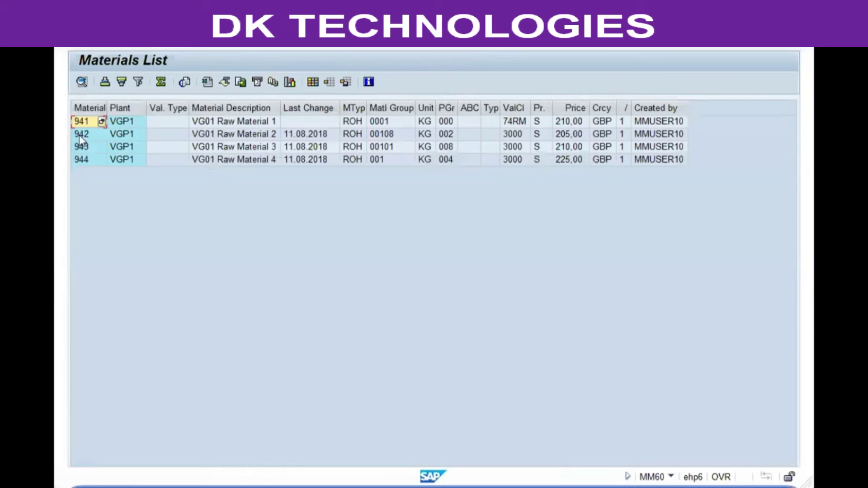
- Check the rows for materials 941–944 and their plant VGP1
{"action": "left_click", "coordinate": [78, 123]}
{"action": "left_click", "coordinate": [82, 134]}
{"action": "left_click", "coordinate": [84, 146]}
{"action": "left_click", "coordinate": [87, 160]}
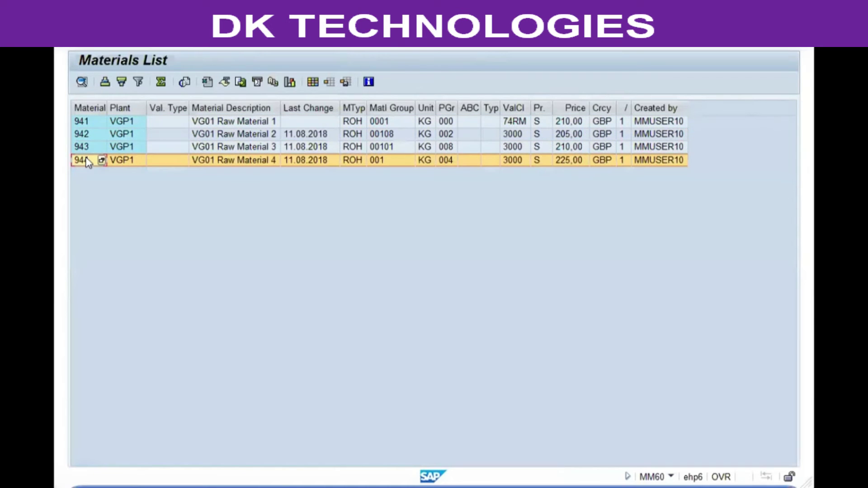
{"action": "left_click", "coordinate": [116, 121]}
{"action": "left_click", "coordinate": [117, 135]}
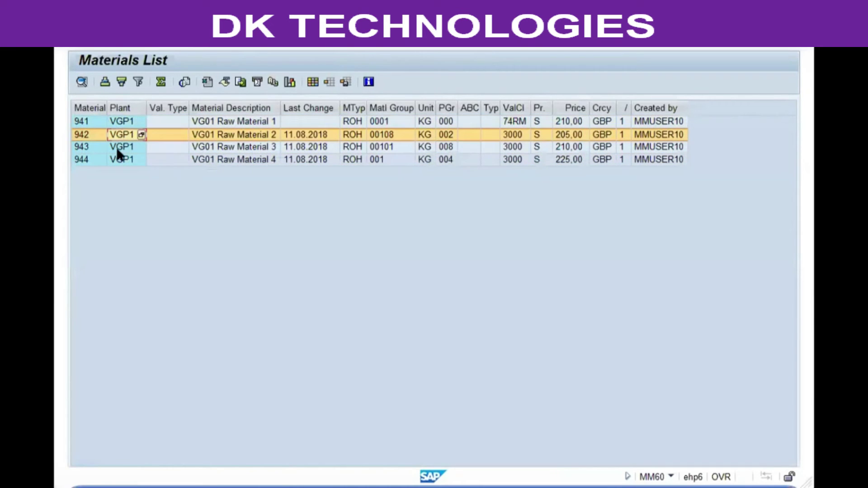
{"action": "left_click", "coordinate": [117, 148]}
{"action": "left_click", "coordinate": [116, 160]}
{"action": "left_click", "coordinate": [354, 109]}
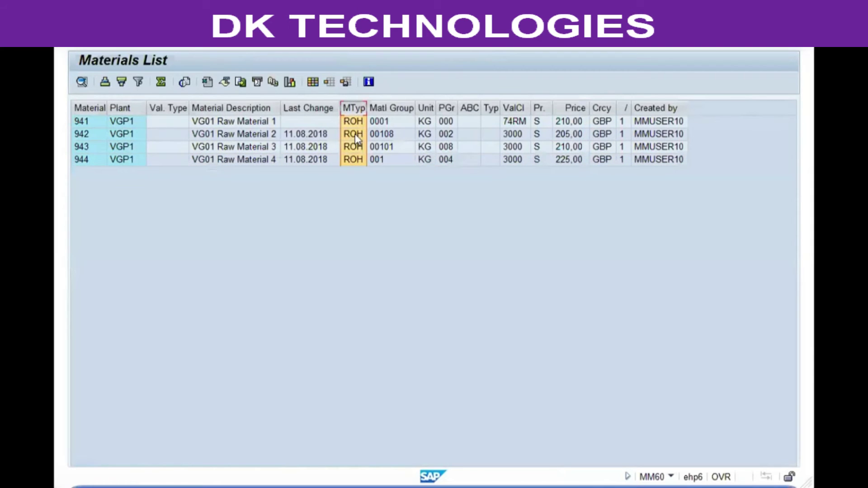
- Recheck the plants of materials 941–944, then return to the selection screen
{"action": "left_click", "coordinate": [111, 121]}
{"action": "left_click", "coordinate": [128, 145]}
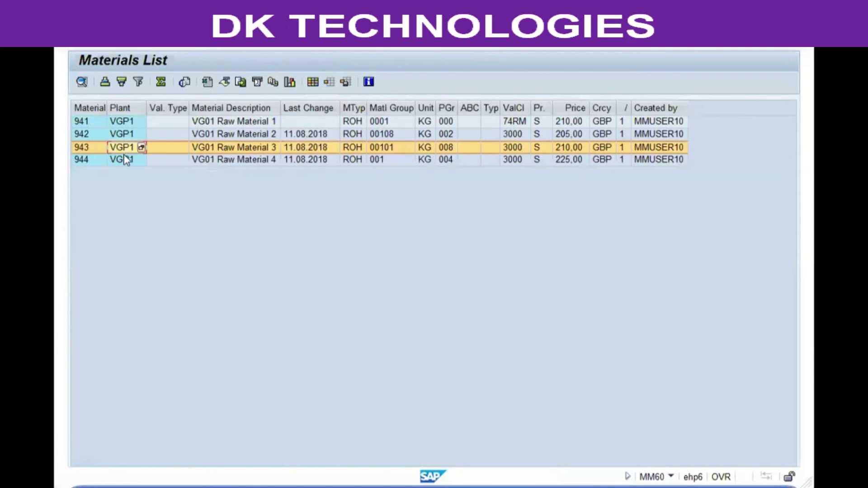
{"action": "left_click", "coordinate": [121, 159]}
{"action": "left_click", "coordinate": [125, 133]}
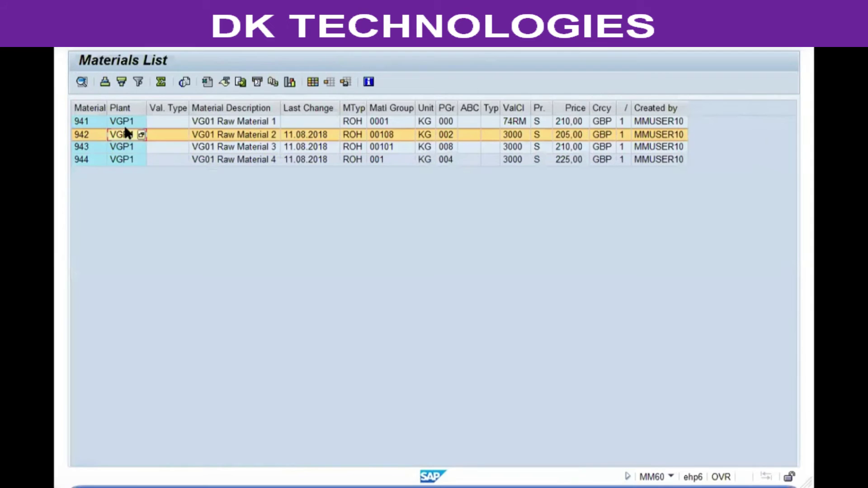
{"action": "left_click", "coordinate": [123, 125]}
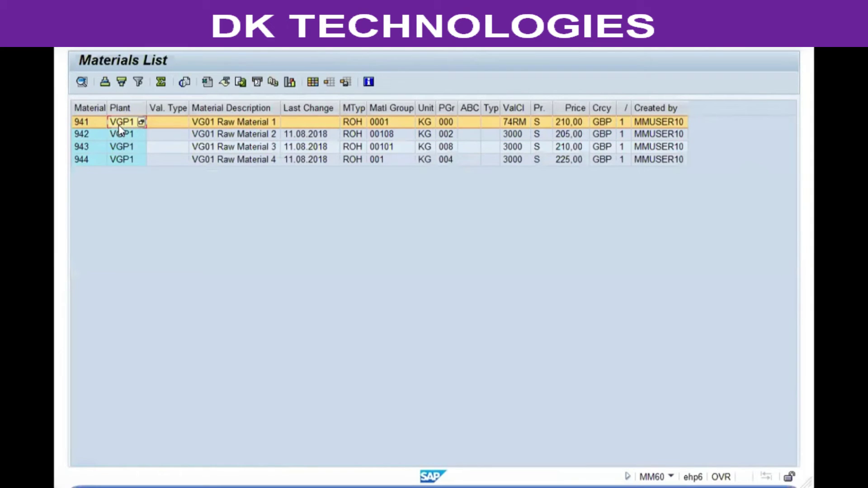
{"action": "left_click", "coordinate": [119, 133]}
{"action": "left_click", "coordinate": [119, 147]}
{"action": "left_click", "coordinate": [79, 160]}
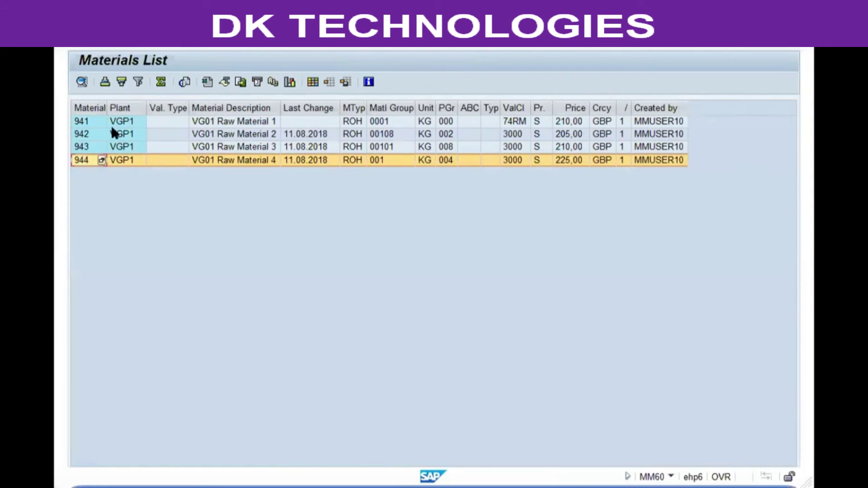
{"action": "key", "text": "F3"}
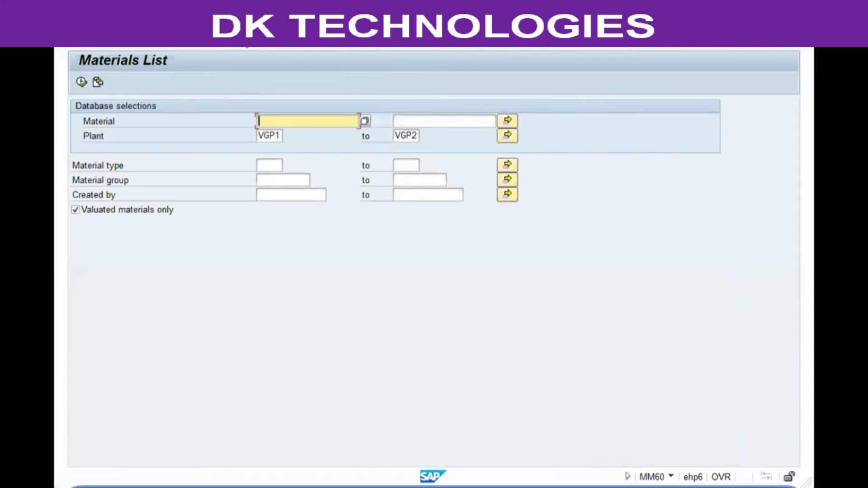
- Open MMSC and load material 942's storage location list
{"action": "key", "text": "F3"}
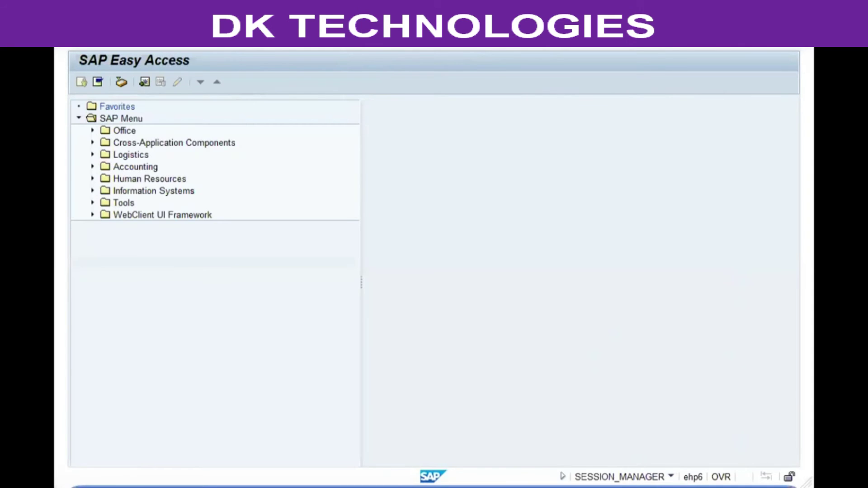
{"action": "key", "text": "Return"}
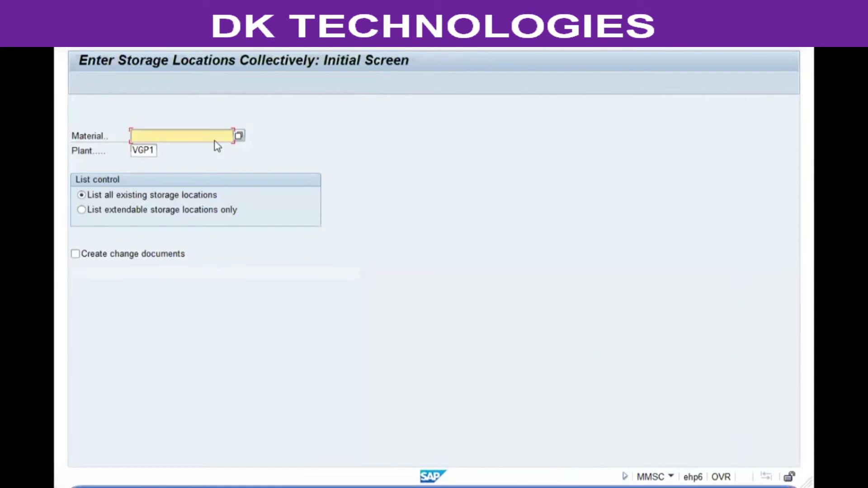
{"action": "type", "text": "942"}
{"action": "key", "text": "Return"}
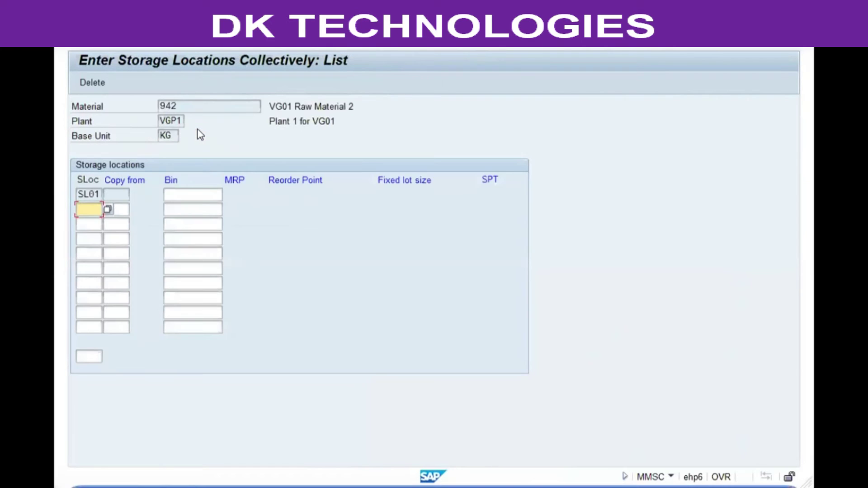
- Add storage locations SL02, SL03 and SL04 for material 942 and save
{"action": "type", "text": "s102"}
{"action": "key", "text": "Down"}
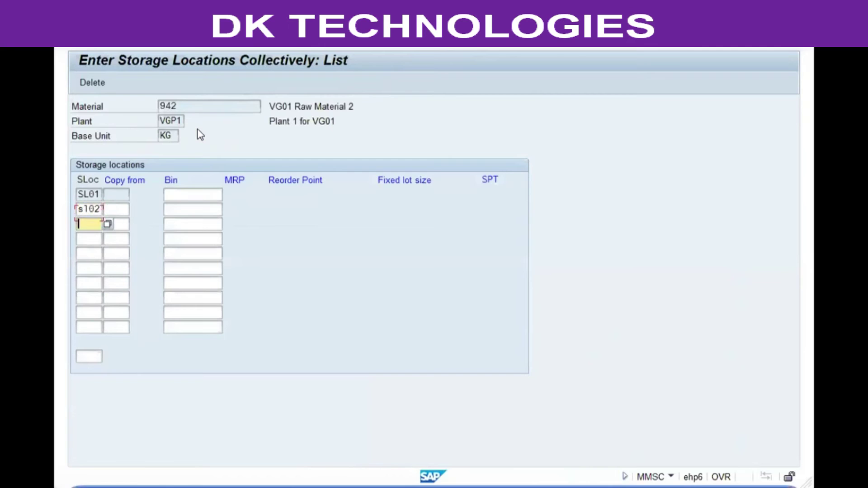
{"action": "type", "text": "s103"}
{"action": "key", "text": "Down"}
{"action": "type", "text": "s1"}
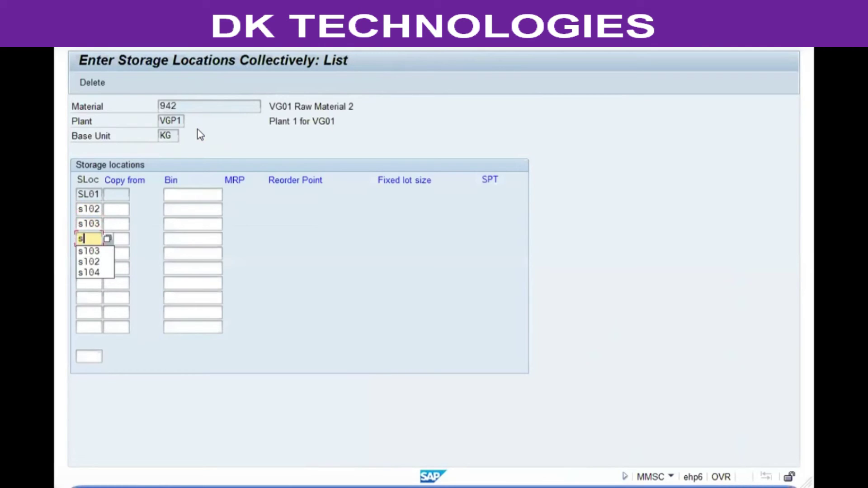
{"action": "type", "text": "04"}
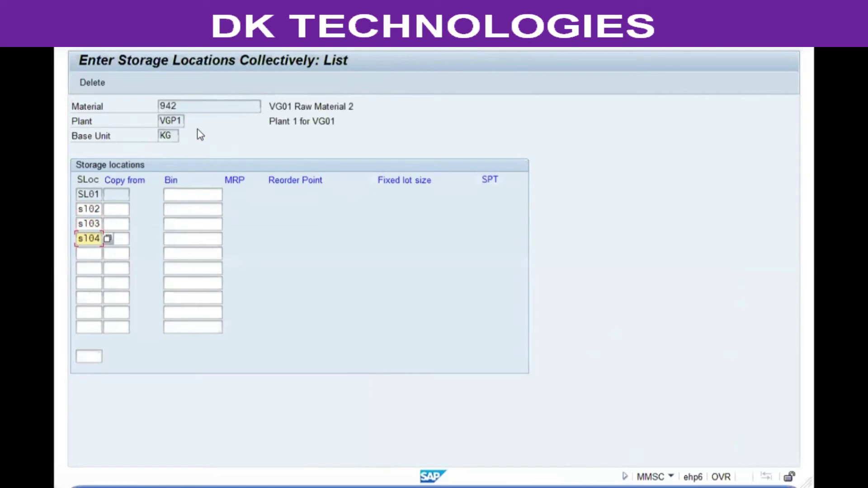
{"action": "key", "text": "Return"}
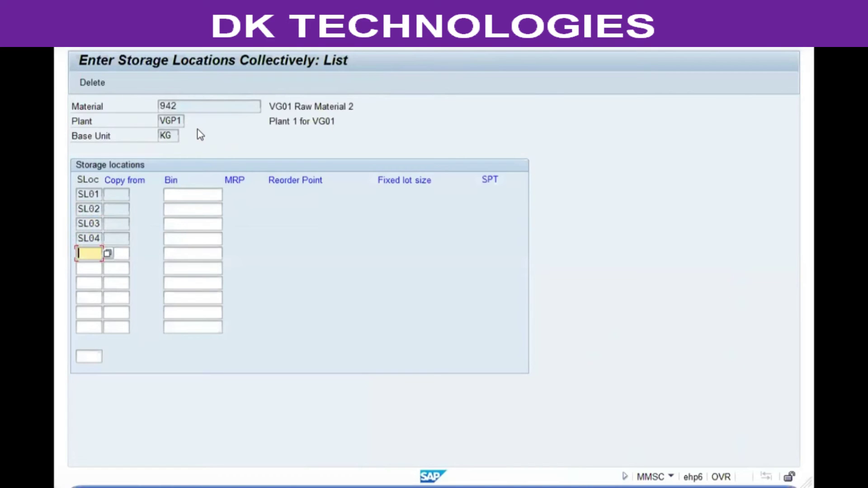
{"action": "key", "text": "ctrl+s"}
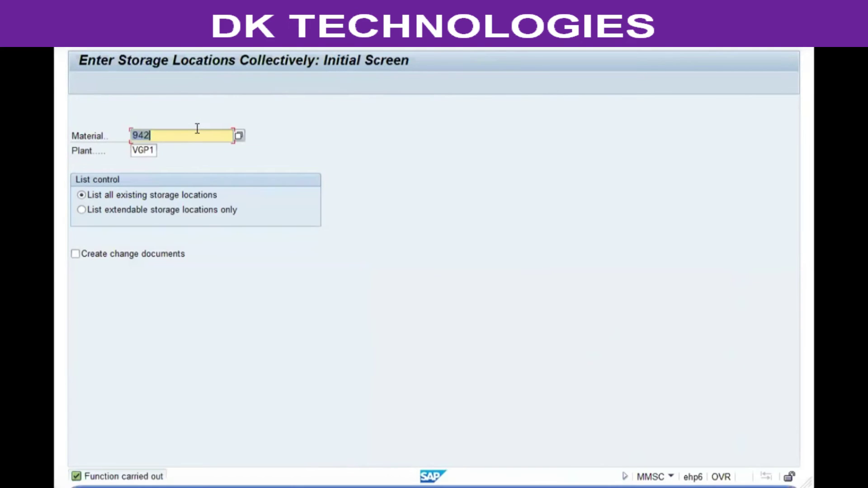
- Switch to material 943 and enter storage locations SL02, SL03 and SL04
{"action": "key", "text": "BackSpace"}
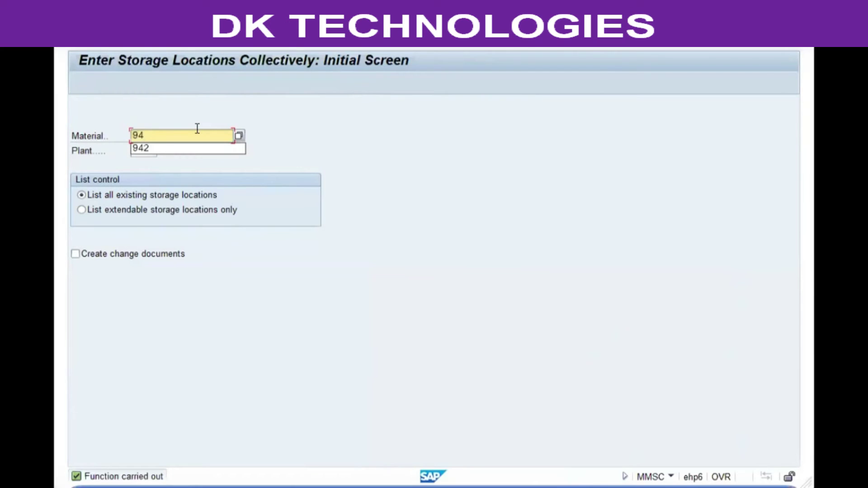
{"action": "type", "text": "3"}
{"action": "key", "text": "Return"}
{"action": "type", "text": "sl02"}
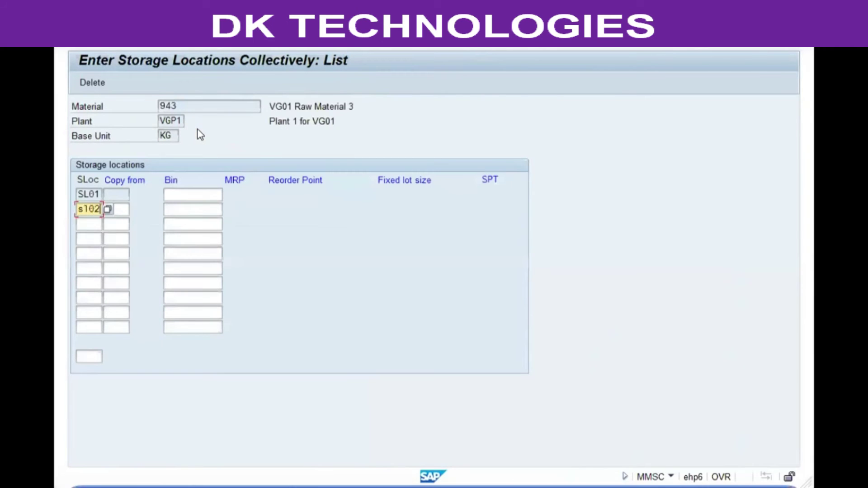
{"action": "key", "text": "Down"}
{"action": "type", "text": "s103"}
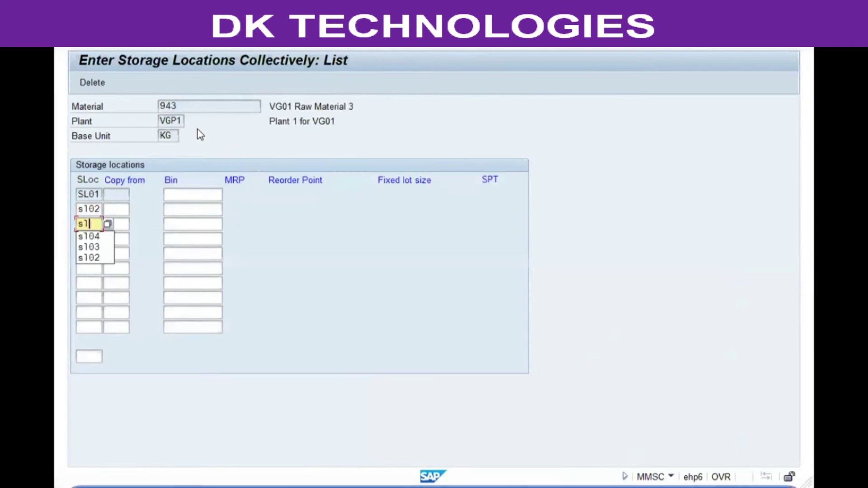
{"action": "key", "text": "Down"}
{"action": "type", "text": "sl04"}
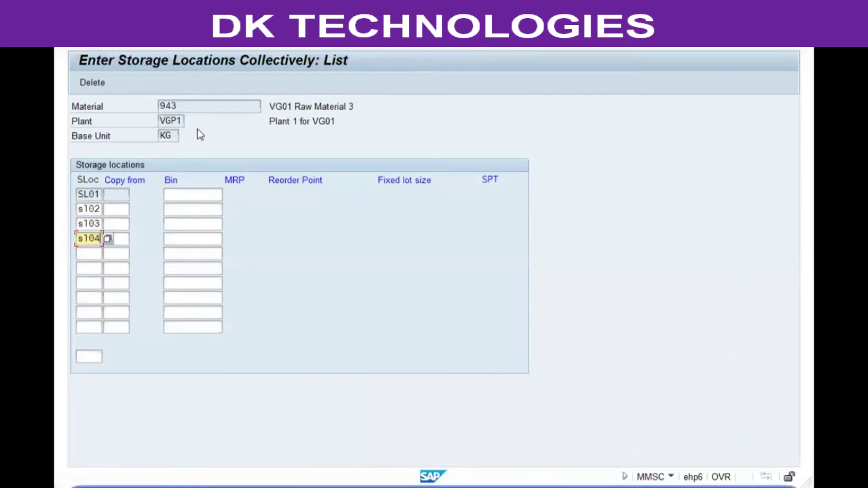
{"action": "key", "text": "Return"}
- Save material 943's storage locations and return to the Easy Access menu
{"action": "key", "text": "ctrl+s"}
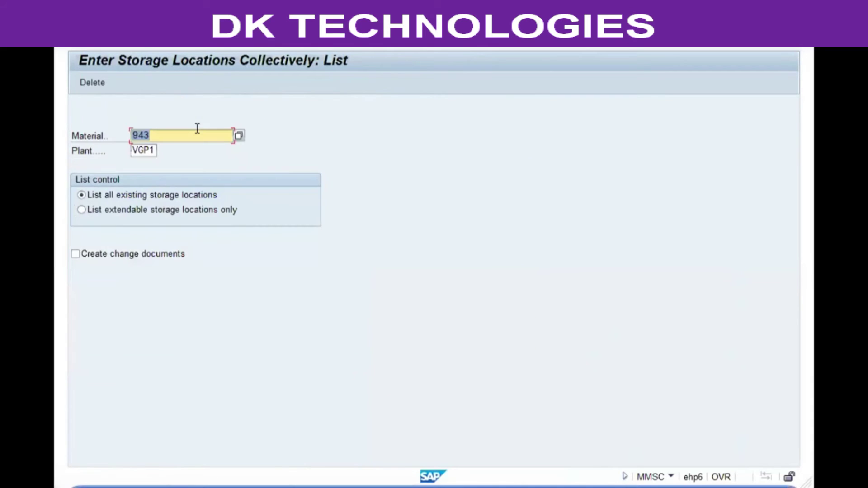
{"action": "key", "text": "F3"}
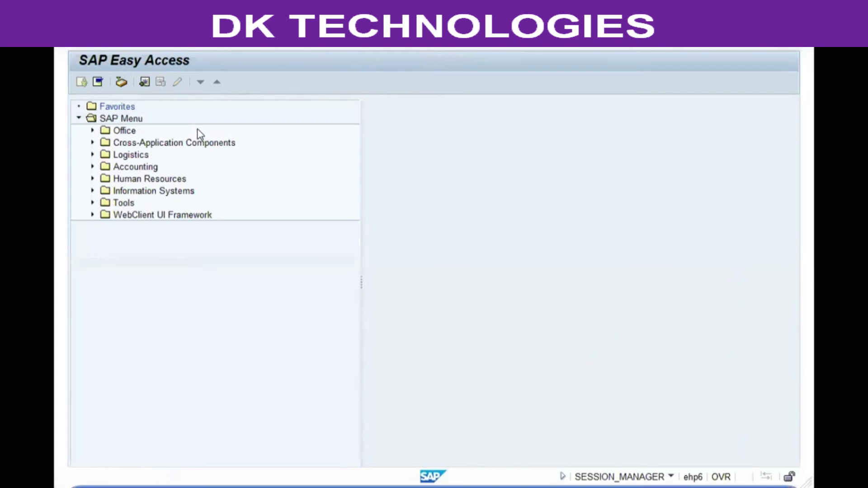
{"action": "key", "text": "F3"}
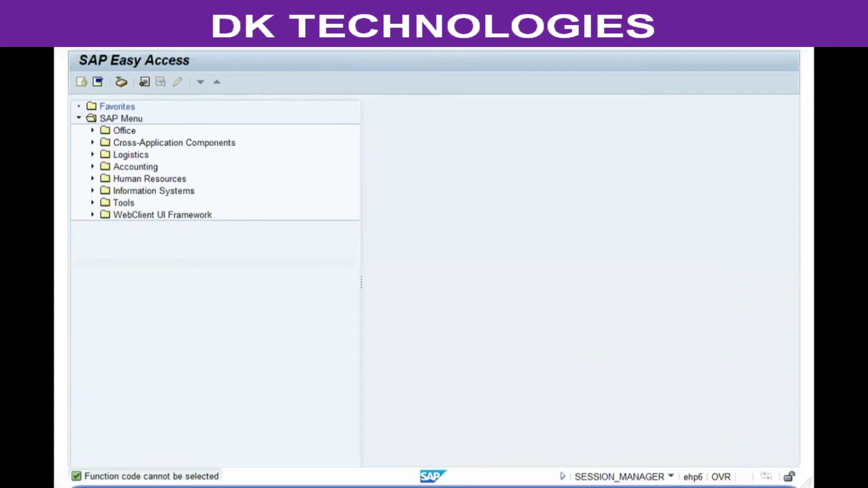
- Open material 943 in Change Material, close its view selection, then switch to material 944
{"action": "key", "text": "Return"}
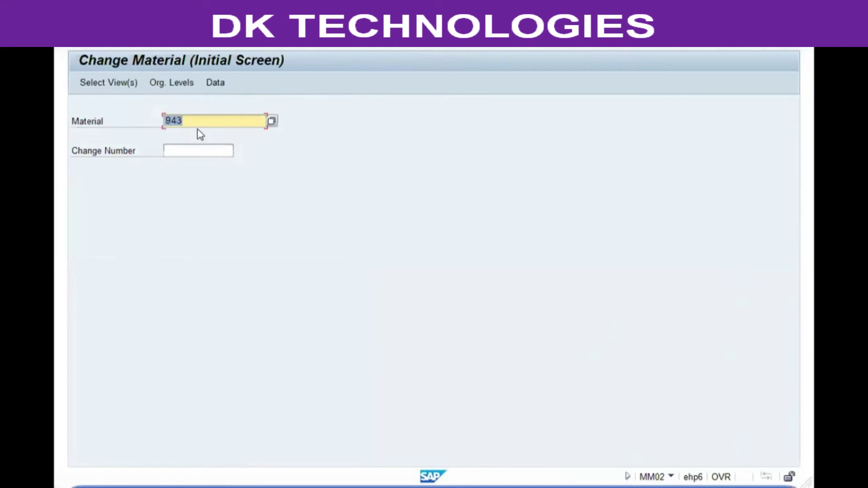
{"action": "key", "text": "Return"}
{"action": "key", "text": "Escape"}
{"action": "key", "text": "BackSpace"}
{"action": "type", "text": "4"}
{"action": "key", "text": "Return"}
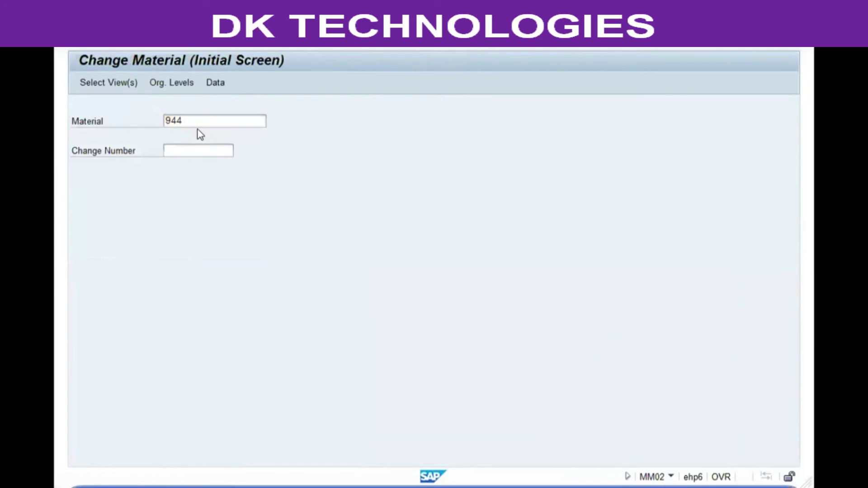
- Try organizational levels plant VGP1 with storage location SL03 and dismiss the error
{"action": "type", "text": "vgp1"}
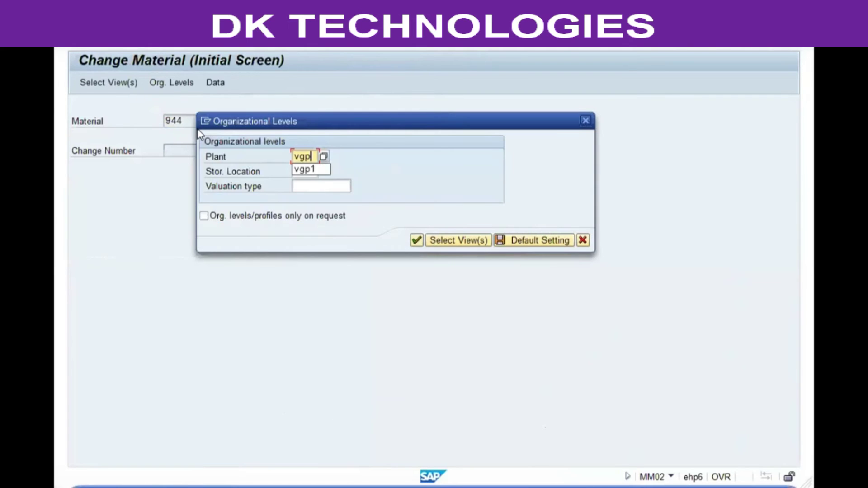
{"action": "key", "text": "Tab"}
{"action": "type", "text": "s10"}
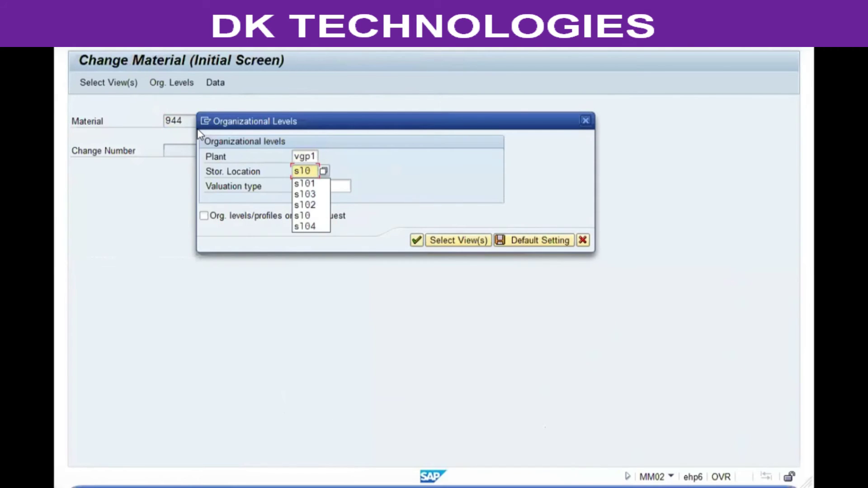
{"action": "type", "text": "3"}
{"action": "key", "text": "Return"}
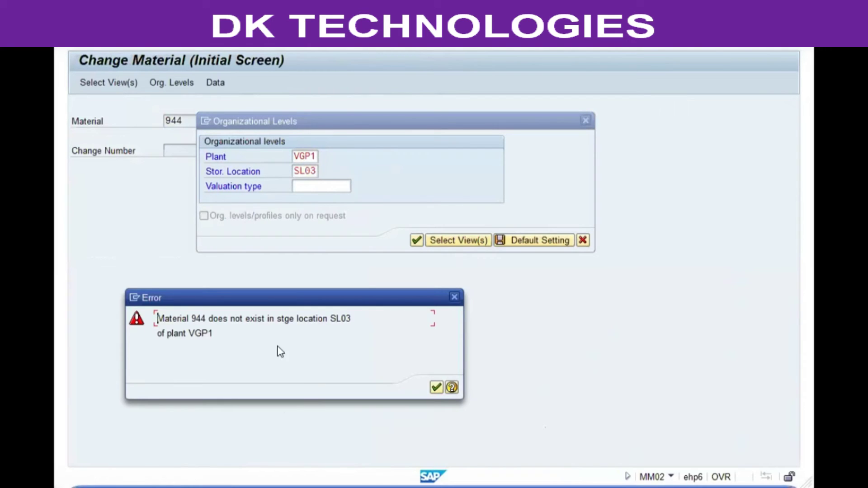
{"action": "left_click", "coordinate": [436, 387]}
- Try plant VGP2 with SL01, acknowledge the missing-plant error, cancel, and leave Change Material
{"action": "key", "text": "BackSpace"}
{"action": "type", "text": "2"}
{"action": "key", "text": "Tab"}
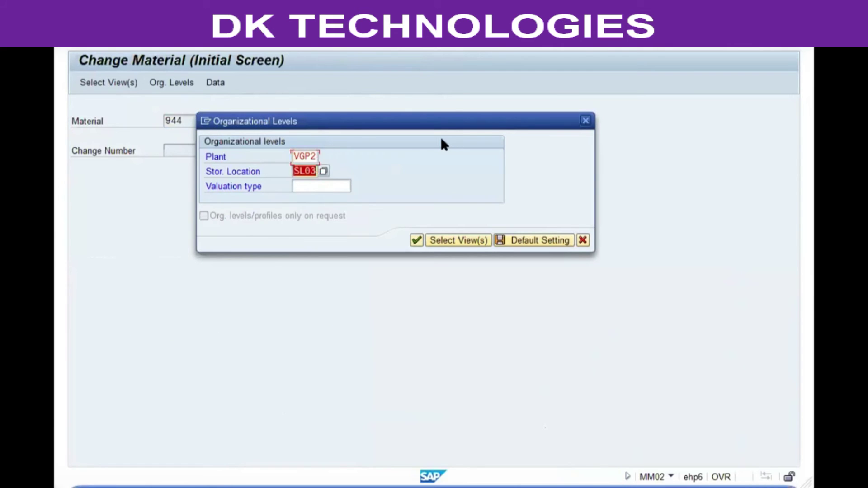
{"action": "type", "text": "sl01"}
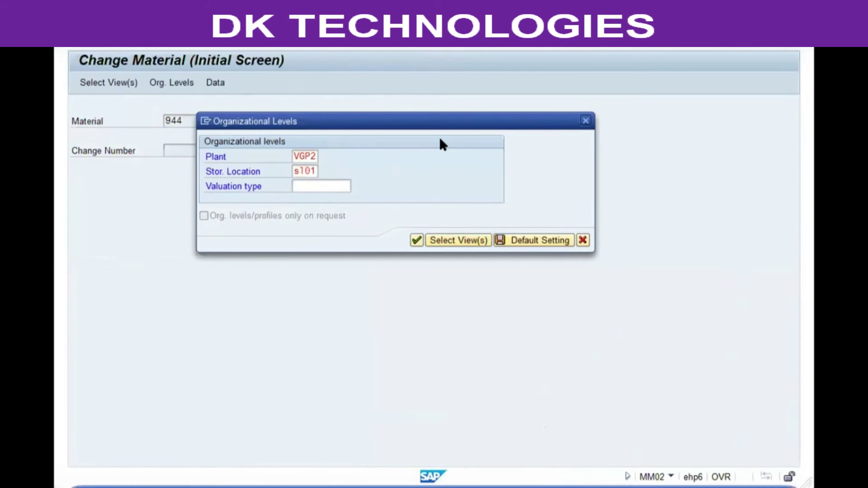
{"action": "key", "text": "Return"}
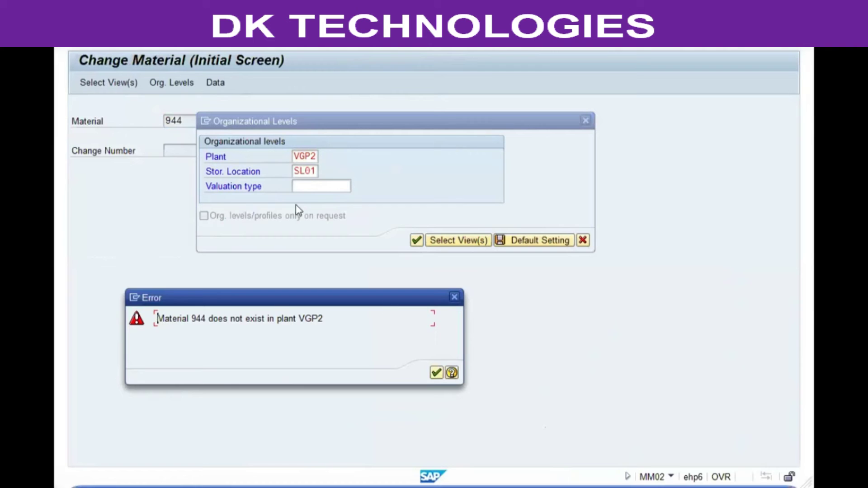
{"action": "left_click", "coordinate": [437, 373]}
{"action": "left_click", "coordinate": [582, 242]}
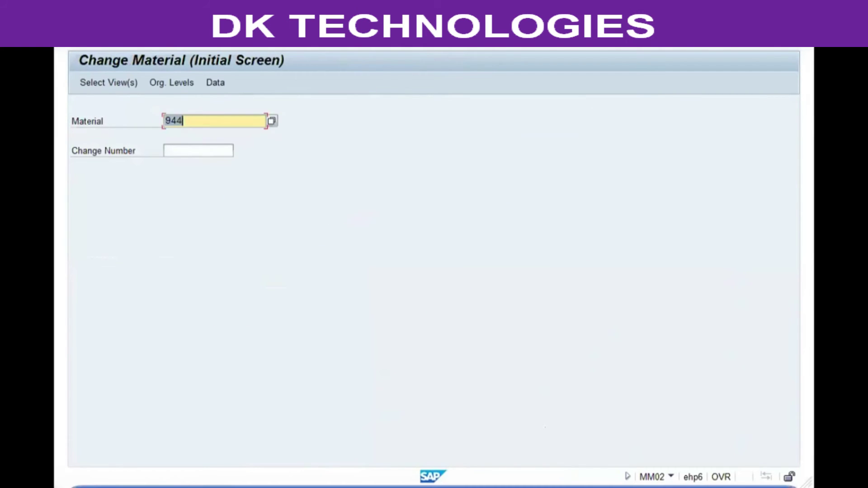
{"action": "key", "text": "F3"}
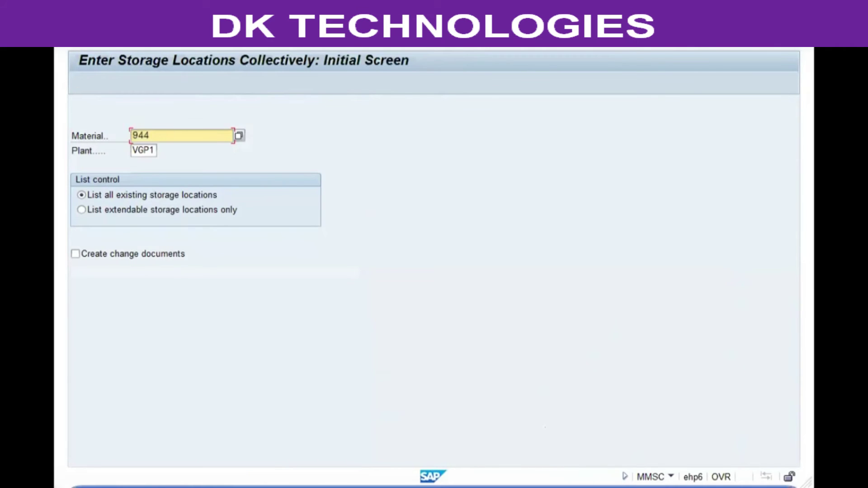
- Add storage locations SL02, SL03 and SL04 to material 944 at VGP1, save, and exit
{"action": "key", "text": "Return"}
{"action": "type", "text": "s"}
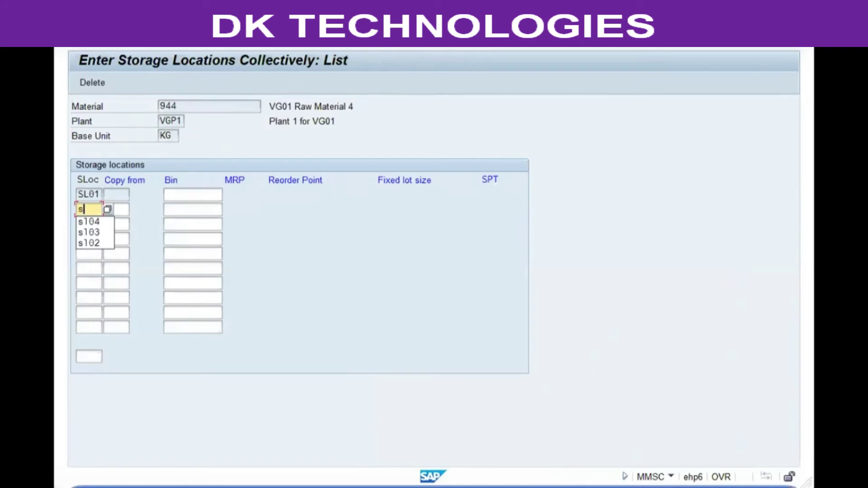
{"action": "type", "text": "l02"}
{"action": "left_click", "coordinate": [89, 224]}
{"action": "type", "text": "s"}
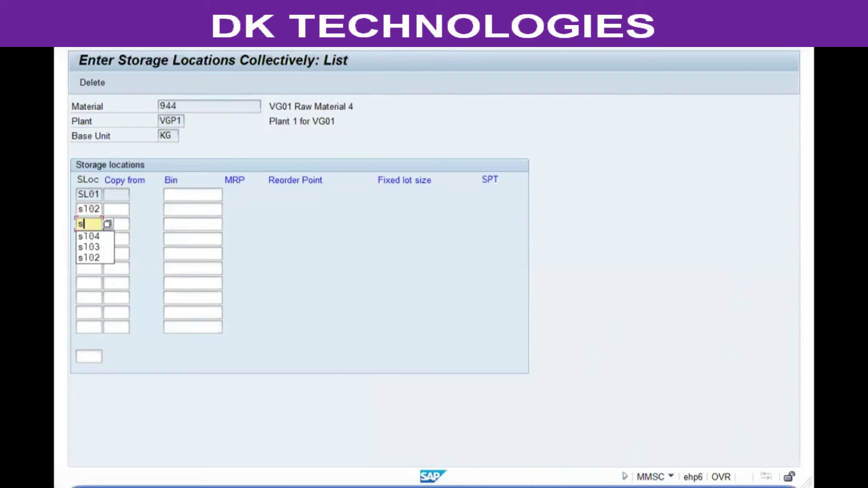
{"action": "type", "text": "l03"}
{"action": "left_click", "coordinate": [89, 238]}
{"action": "type", "text": "sl"}
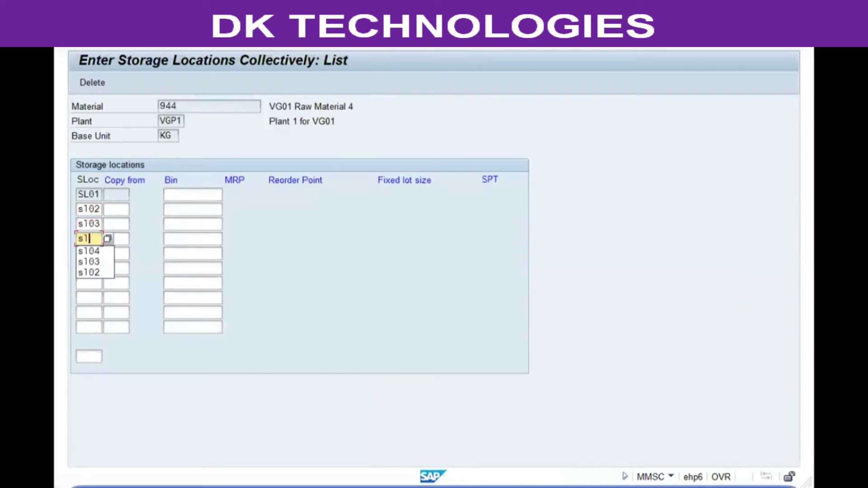
{"action": "type", "text": "04"}
{"action": "key", "text": "Return"}
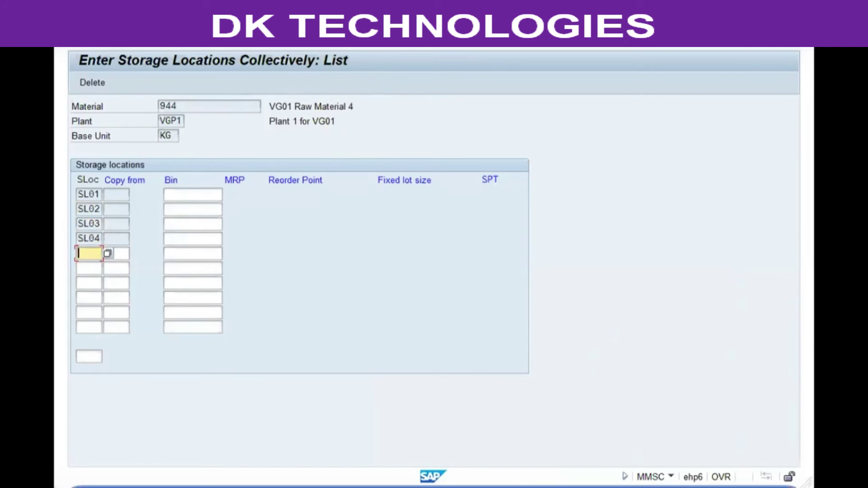
{"action": "key", "text": "ctrl+s"}
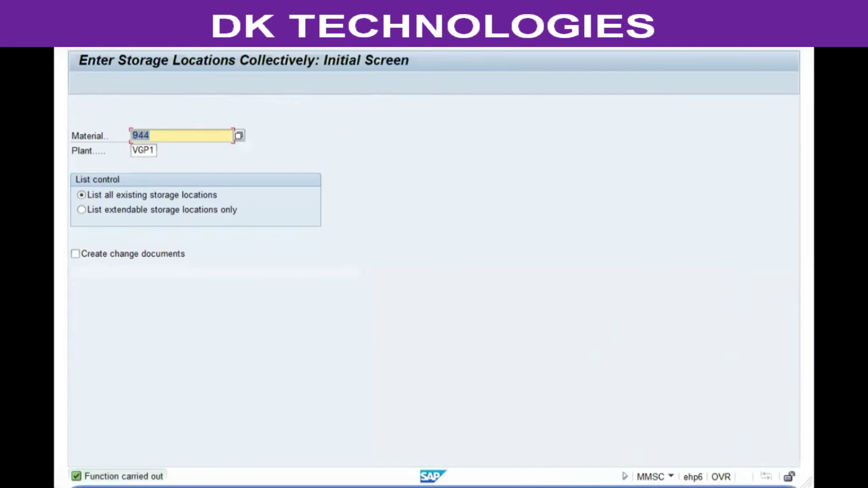
{"action": "key", "text": "F3"}
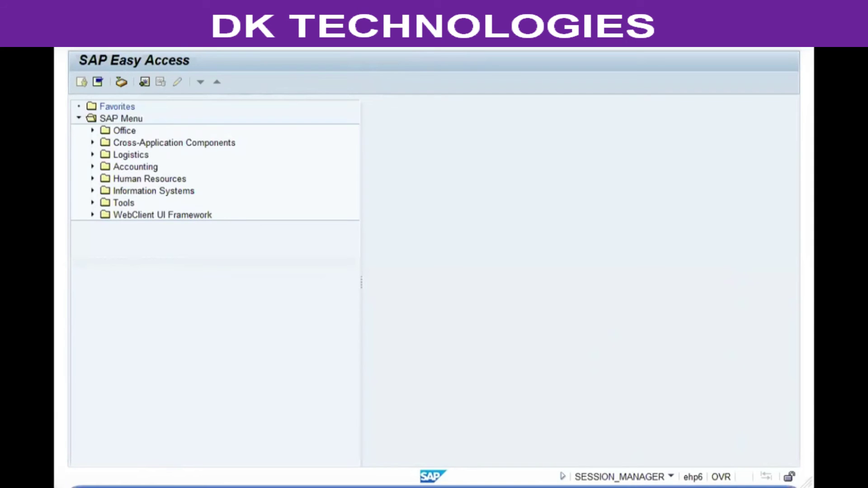
- Start MM01 for material 942 with cleared industry, type and copy-from fields, loading its master data
{"action": "key", "text": "Return"}
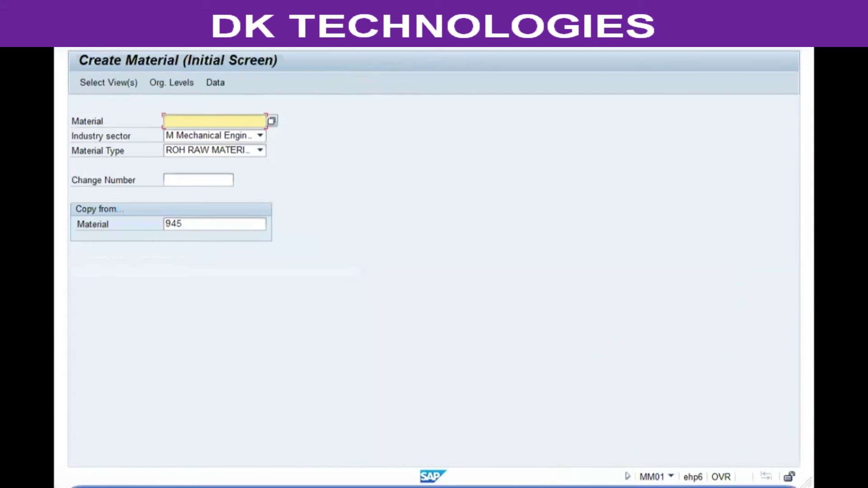
{"action": "type", "text": "942"}
{"action": "key", "text": "Tab"}
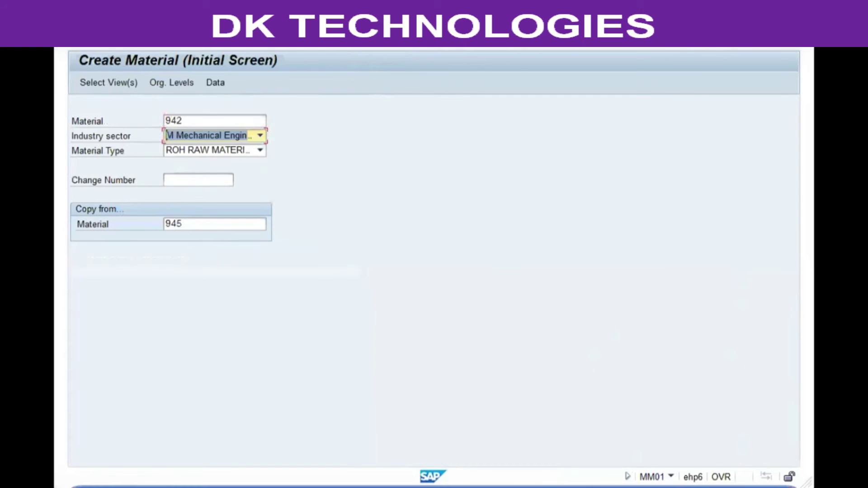
{"action": "key", "text": "Delete"}
{"action": "key", "text": "Tab"}
{"action": "key", "text": "Delete"}
{"action": "key", "text": "Tab"}
{"action": "key", "text": "Tab"}
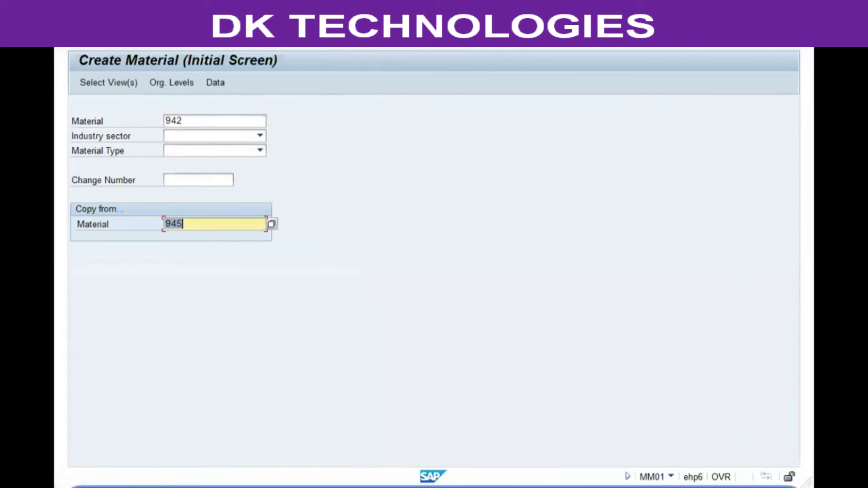
{"action": "key", "text": "Delete"}
{"action": "left_click", "coordinate": [205, 118]}
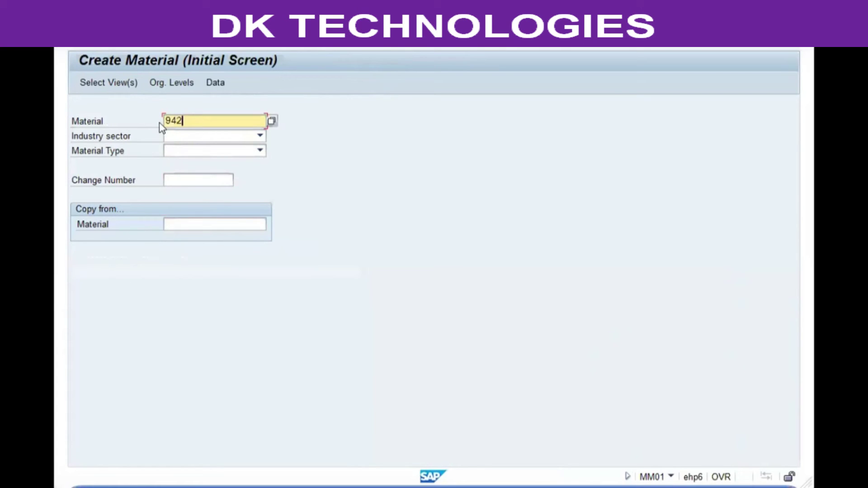
{"action": "key", "text": "Return"}
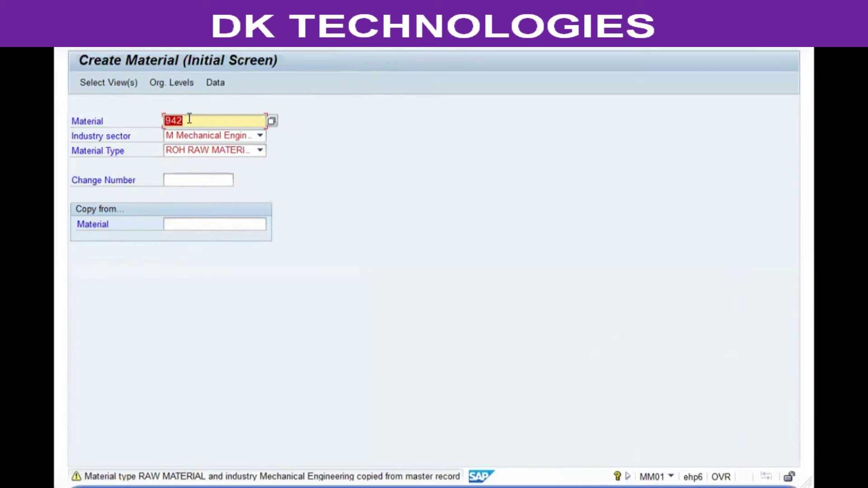
{"action": "key", "text": "Return"}
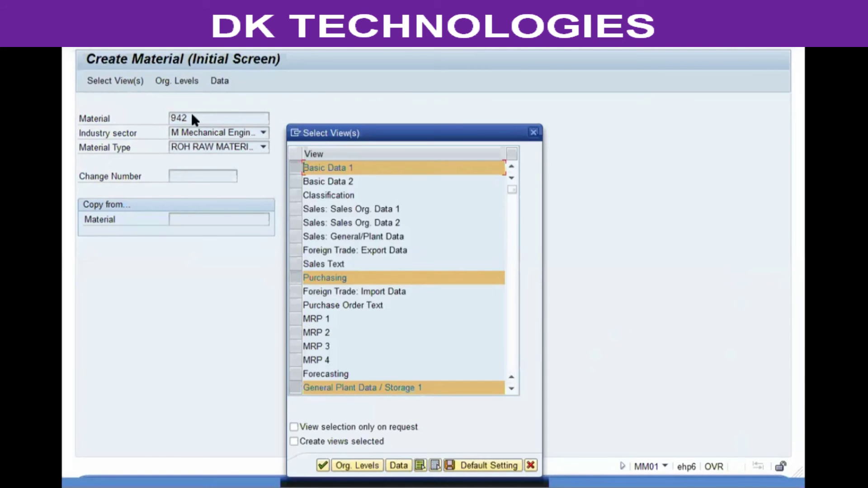
- Confirm the selected views and set organizational levels to plant VGP2, storage location SL01
{"action": "scroll", "coordinate": [452, 264], "scroll_direction": "down", "scroll_amount": 3}
{"action": "key", "text": "Return"}
{"action": "type", "text": "vgp2"}
{"action": "key", "text": "Tab"}
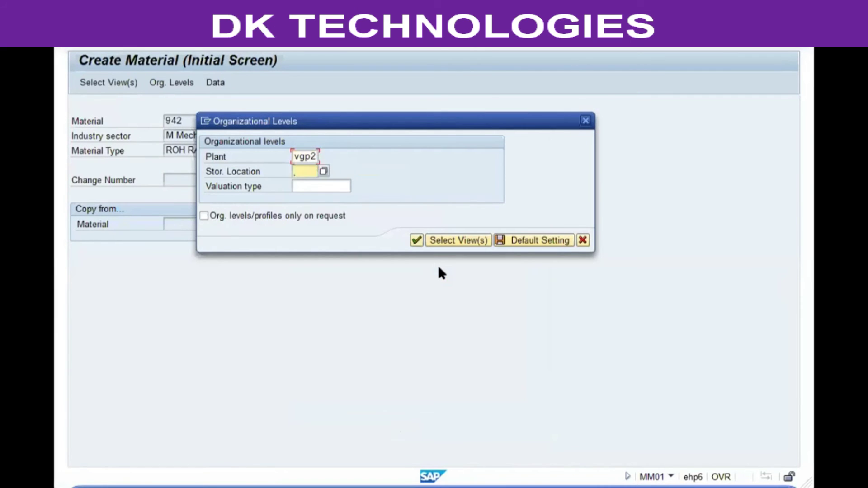
{"action": "type", "text": "s101"}
{"action": "key", "text": "Return"}
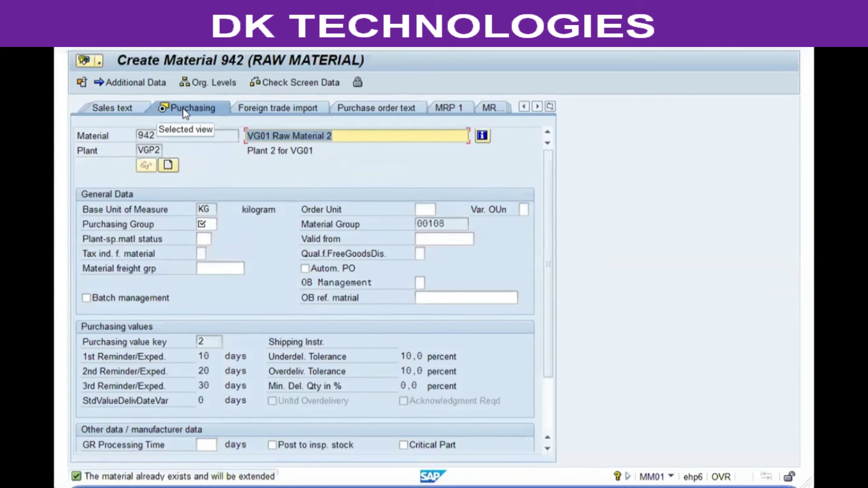
- Enter purchasing group 011 and move through the plant data views
{"action": "left_click", "coordinate": [550, 106]}
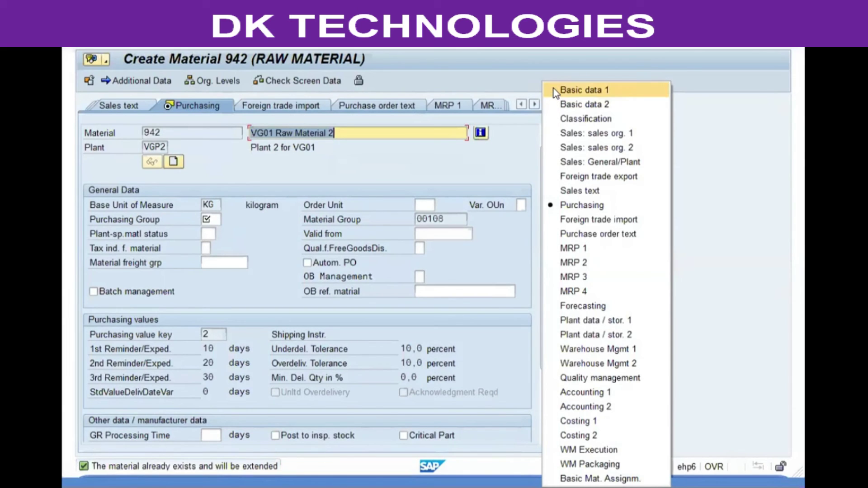
{"action": "left_click", "coordinate": [207, 220]}
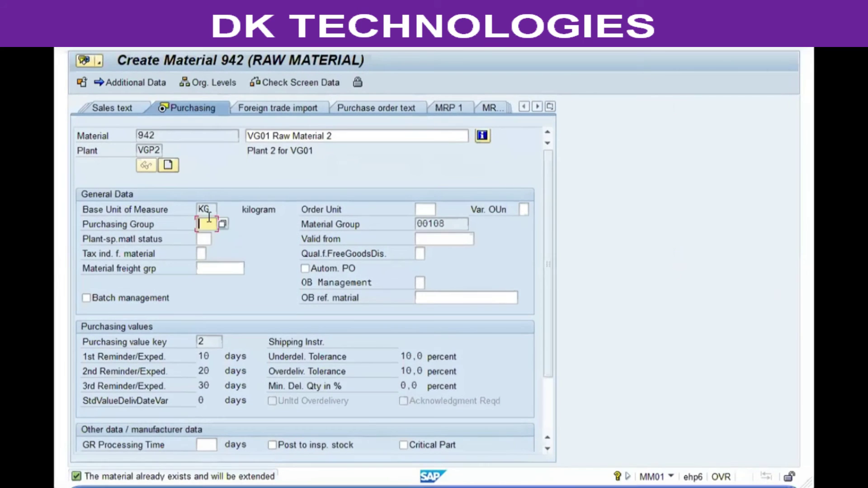
{"action": "type", "text": "011"}
{"action": "key", "text": "Return"}
{"action": "left_click", "coordinate": [549, 106]}
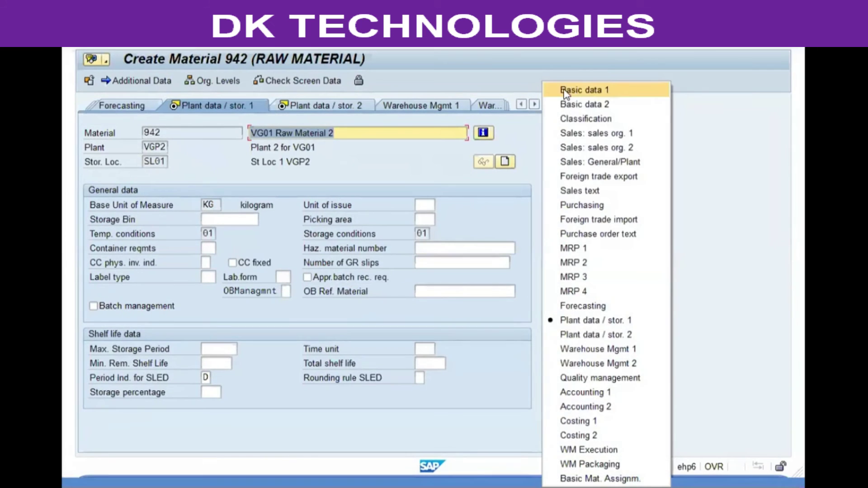
{"action": "left_click", "coordinate": [571, 89]}
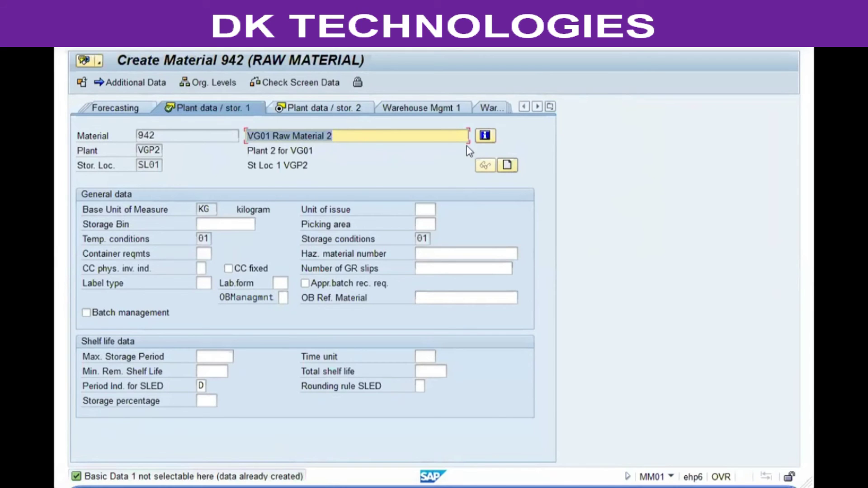
{"action": "left_click", "coordinate": [522, 106]}
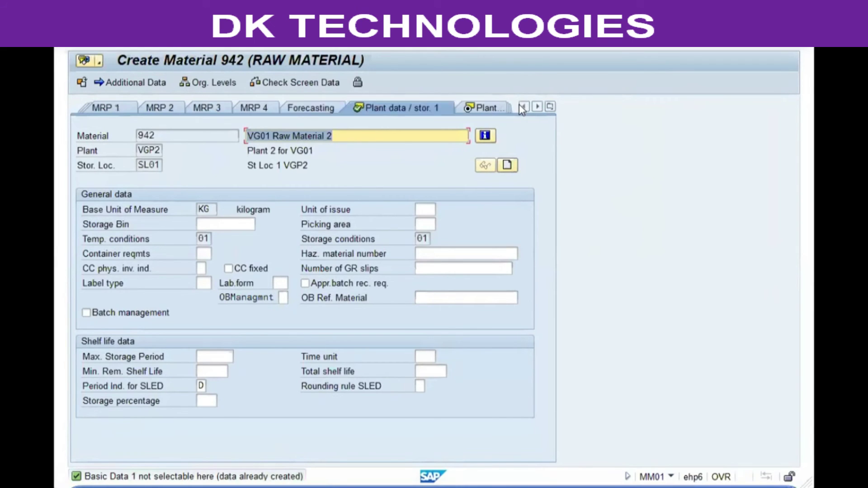
{"action": "left_click", "coordinate": [523, 107]}
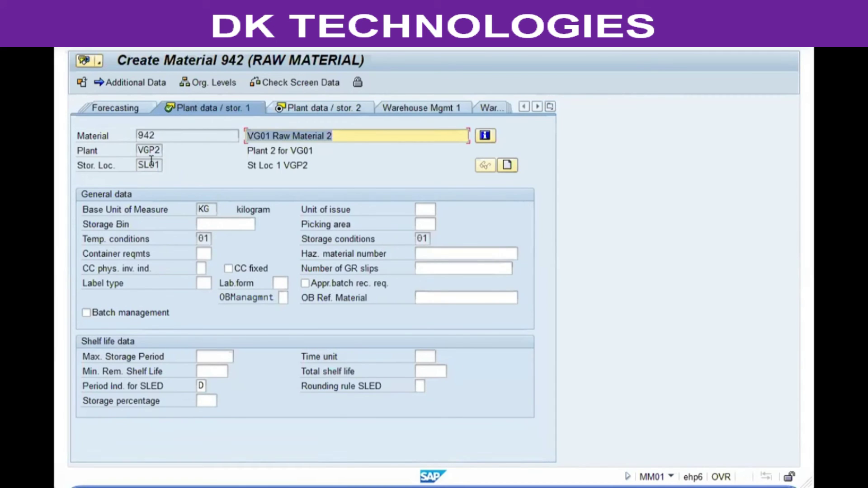
{"action": "left_click", "coordinate": [216, 223]}
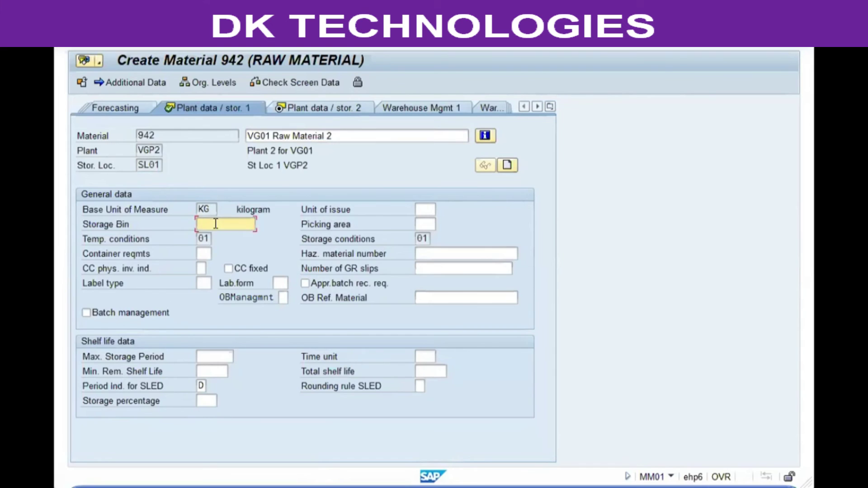
{"action": "key", "text": "Return"}
{"action": "key", "text": "Return"}
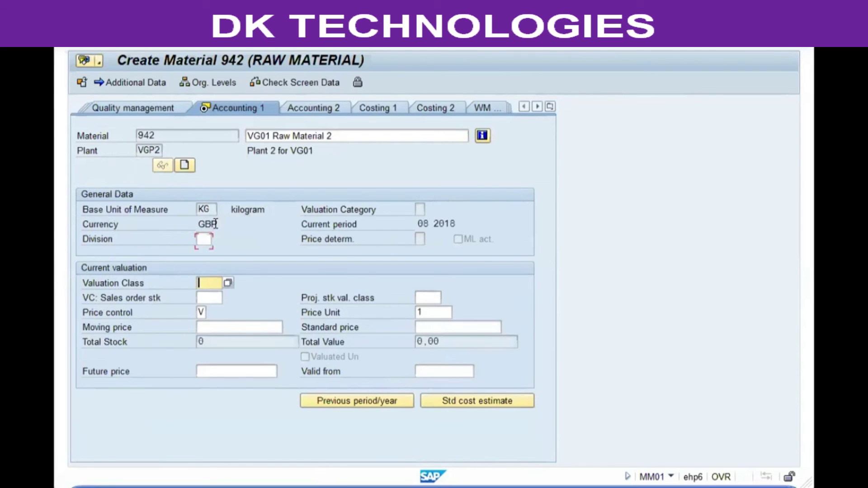
- Set valuation class 3001, price control S and standard price 215, then save material 942
{"action": "type", "text": "3001"}
{"action": "key", "text": "Tab"}
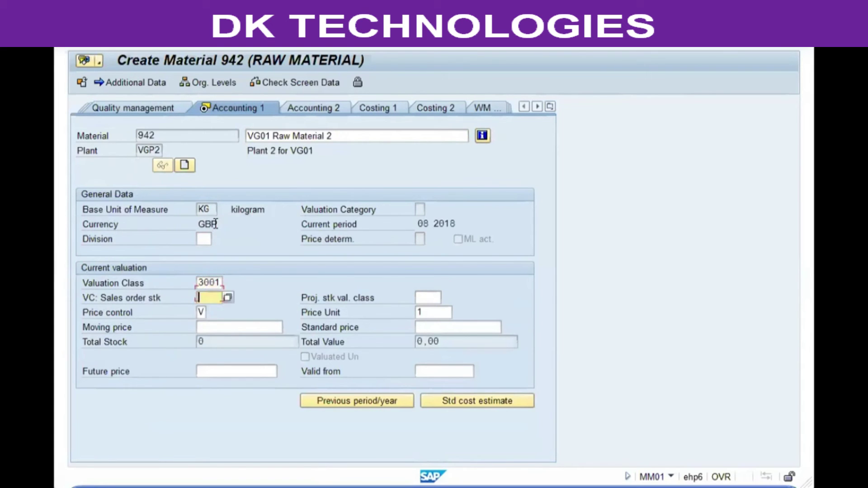
{"action": "key", "text": "Tab"}
{"action": "type", "text": "s"}
{"action": "key", "text": "Tab"}
{"action": "key", "text": "Tab"}
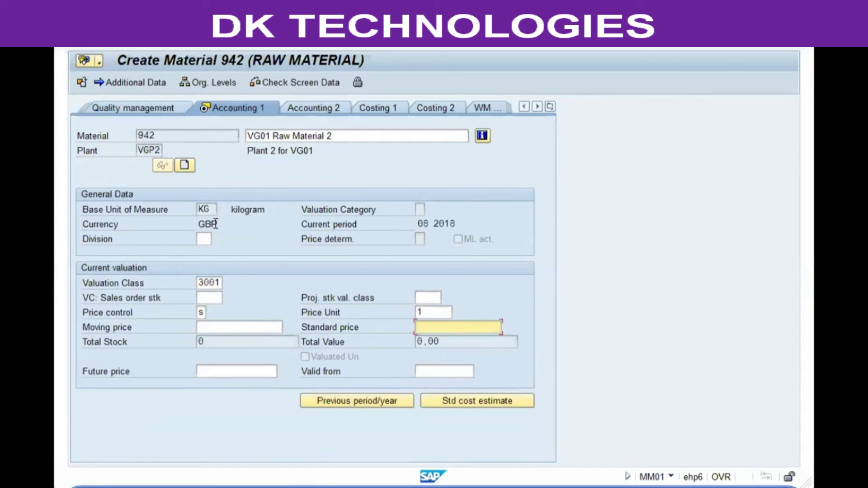
{"action": "type", "text": "215"}
{"action": "key", "text": "ctrl+s"}
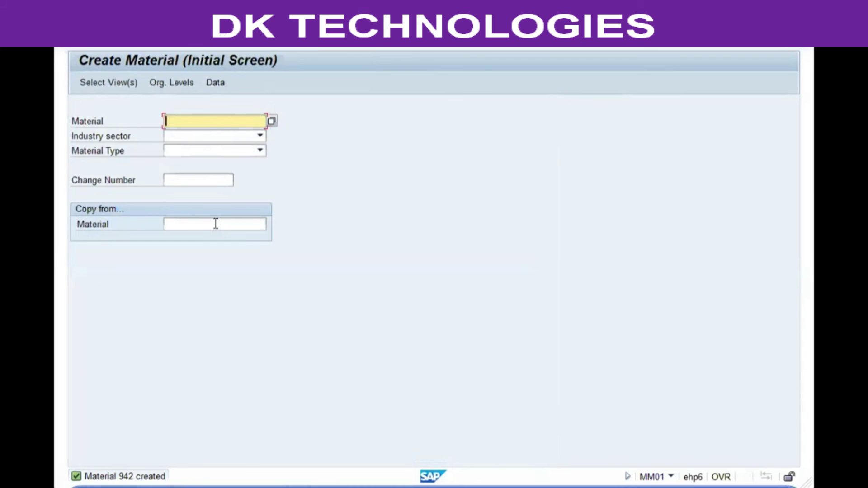
- Extend material 943 to plant VGP2, storage location SL01, with purchasing group 012
{"action": "type", "text": "943"}
{"action": "type", "text": "vgp2"}
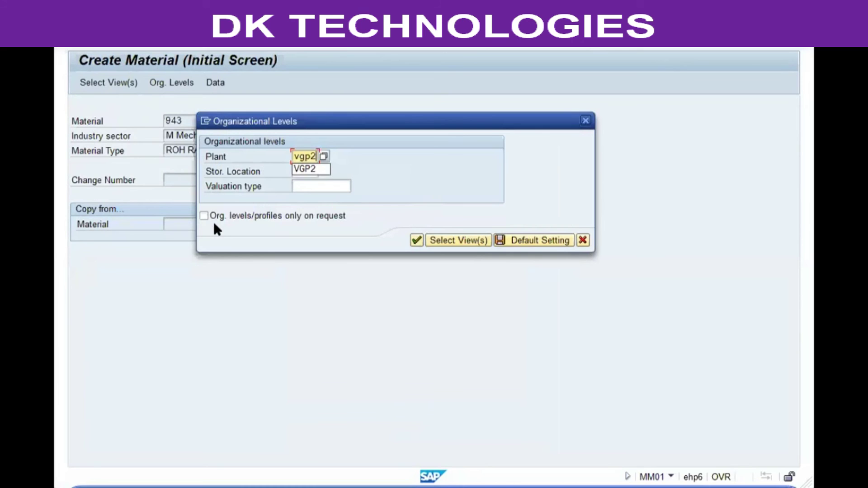
{"action": "key", "text": "Tab"}
{"action": "type", "text": "s101"}
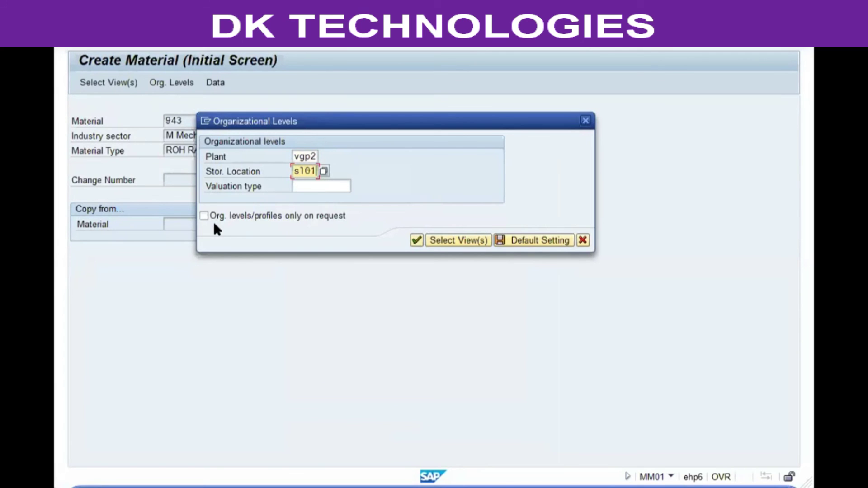
{"action": "key", "text": "Return"}
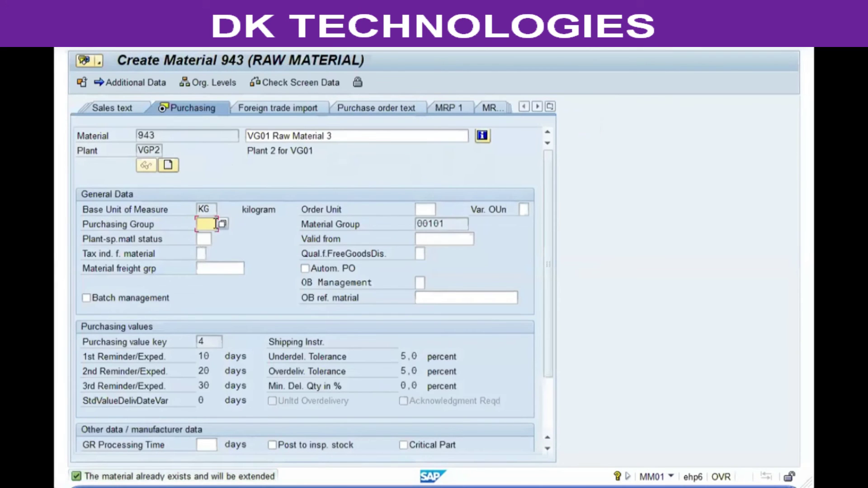
{"action": "type", "text": "012"}
{"action": "key", "text": "Return"}
{"action": "key", "text": "Return"}
{"action": "key", "text": "Return"}
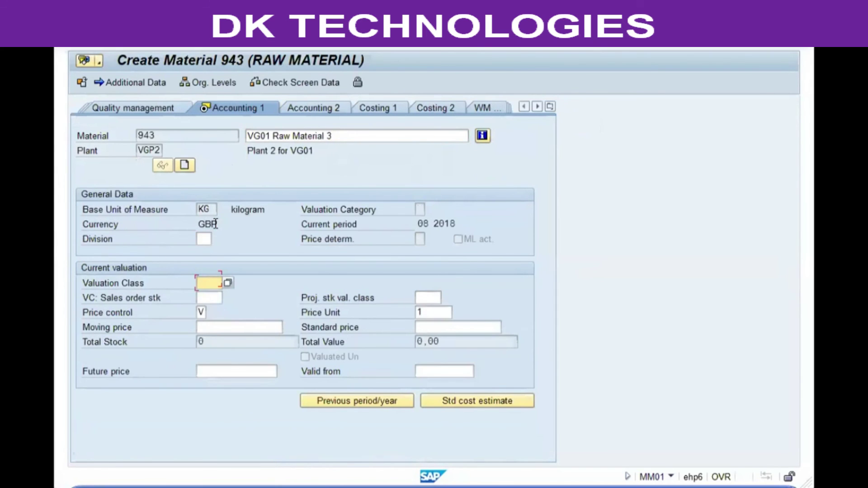
- Set valuation class 3001, price control S and standard price 220, save, then enter material 944
{"action": "type", "text": "3001"}
{"action": "key", "text": "Tab"}
{"action": "key", "text": "Tab"}
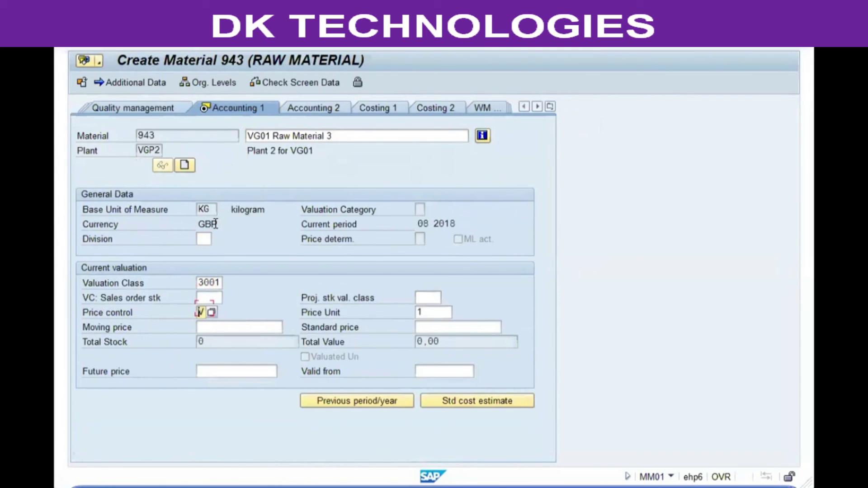
{"action": "type", "text": "s"}
{"action": "key", "text": "Tab"}
{"action": "key", "text": "Tab"}
{"action": "key", "text": "Tab"}
{"action": "type", "text": "2"}
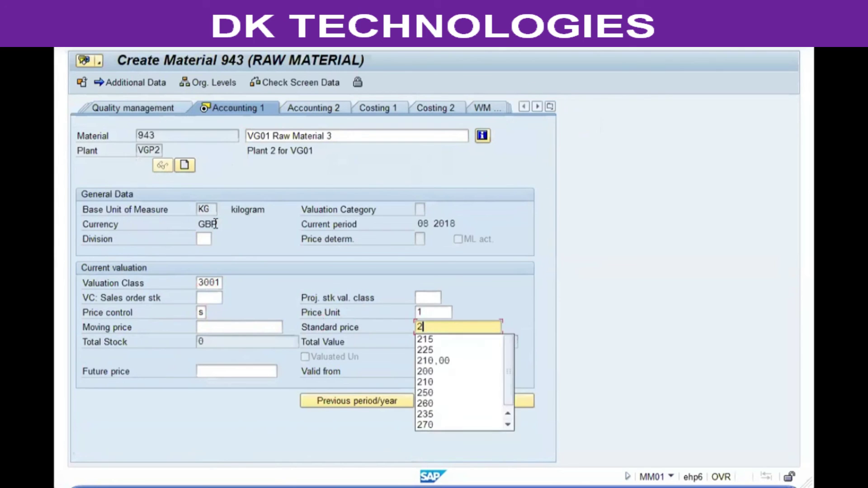
{"action": "type", "text": "20"}
{"action": "key", "text": "Return"}
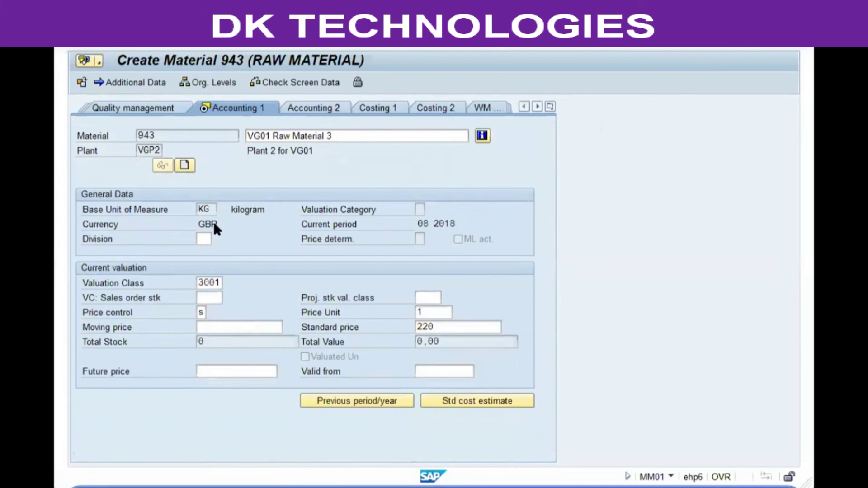
{"action": "key", "text": "Return"}
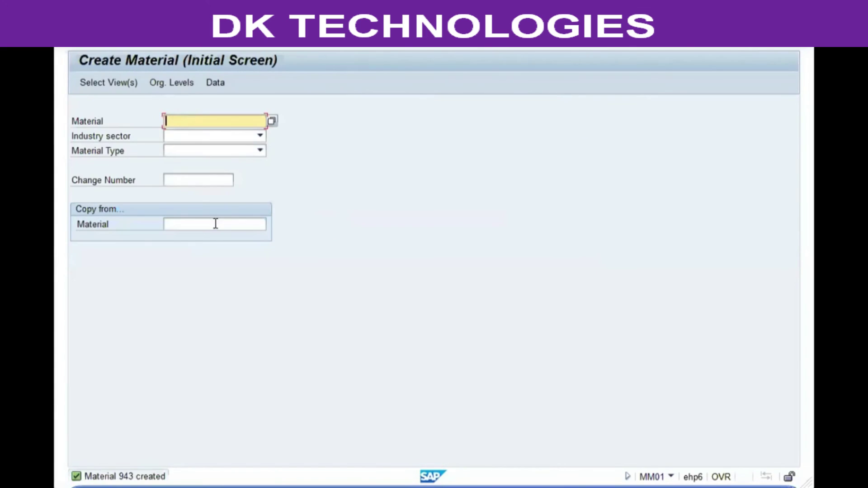
{"action": "type", "text": "944"}
{"action": "key", "text": "Return"}
{"action": "key", "text": "Return"}
- Set organizational levels VGP2/SL01 for material 944 with purchasing group 013
{"action": "type", "text": "vg"}
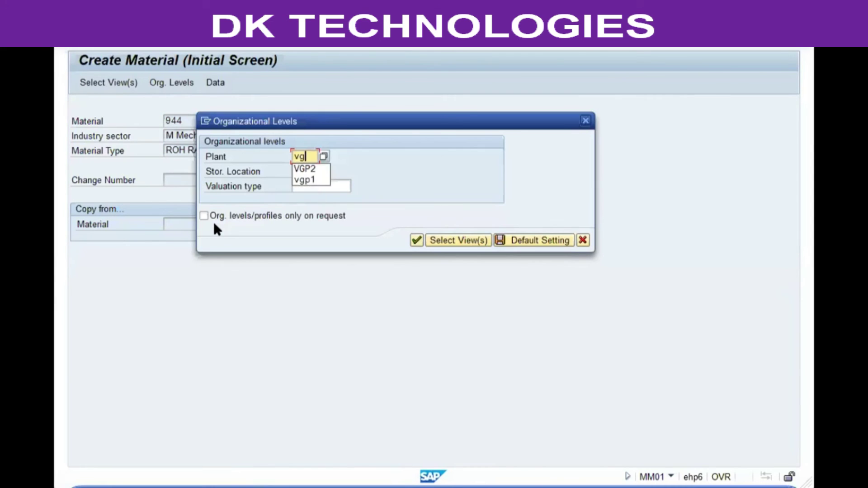
{"action": "type", "text": "p2"}
{"action": "key", "text": "Tab"}
{"action": "type", "text": "s101"}
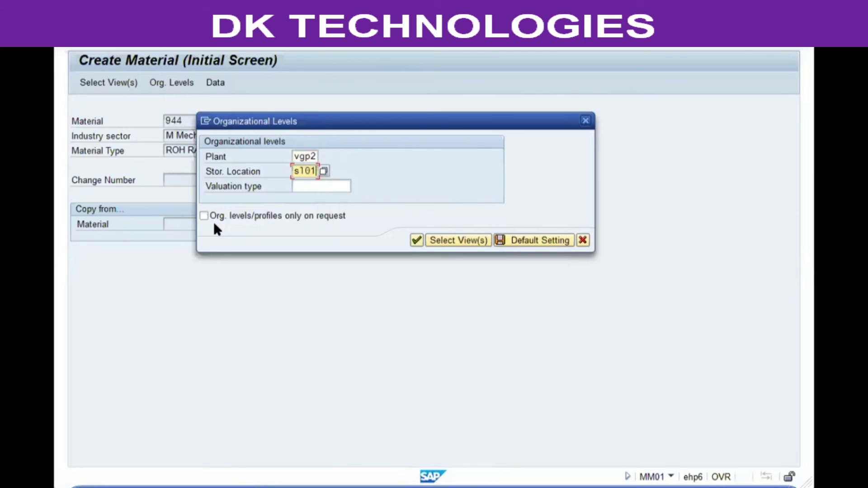
{"action": "key", "text": "Return"}
{"action": "left_click", "coordinate": [215, 223]}
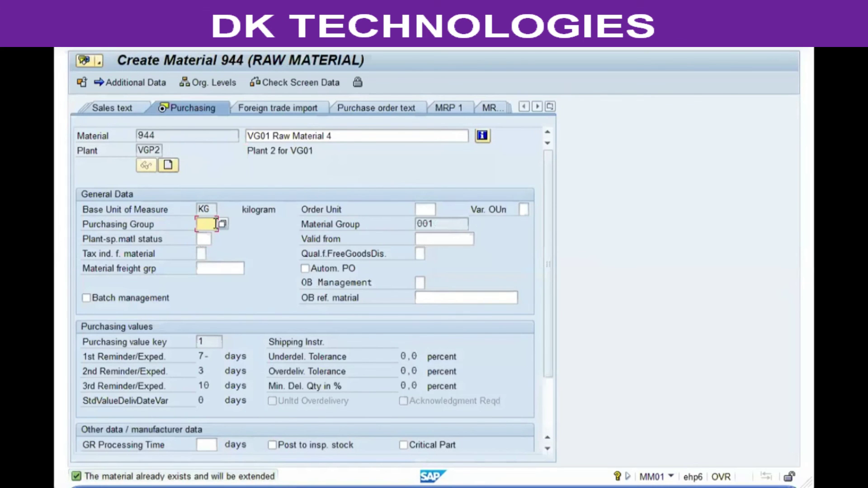
{"action": "type", "text": "013"}
{"action": "key", "text": "Return"}
{"action": "key", "text": "Return"}
{"action": "key", "text": "Return"}
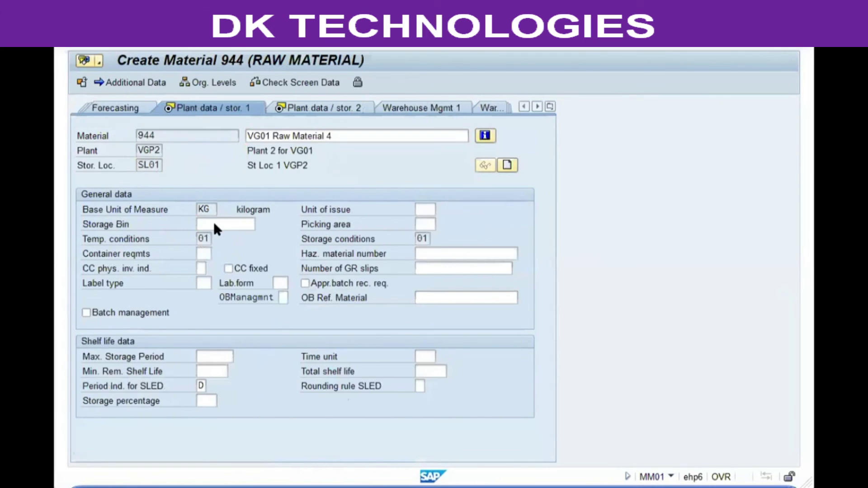
- Enter valuation class 3001, price control S and standard price 225 for material 944
{"action": "key", "text": "Tab"}
{"action": "key", "text": "Tab"}
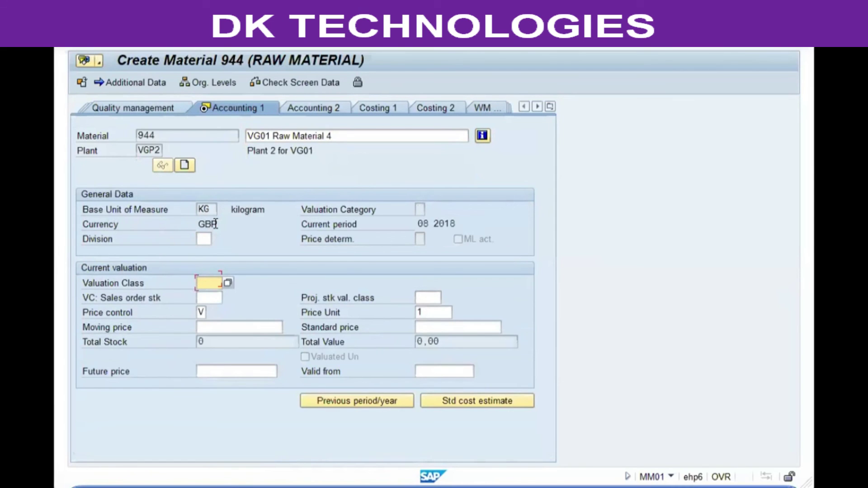
{"action": "type", "text": "3001"}
{"action": "key", "text": "Tab"}
{"action": "type", "text": "s"}
{"action": "key", "text": "Tab"}
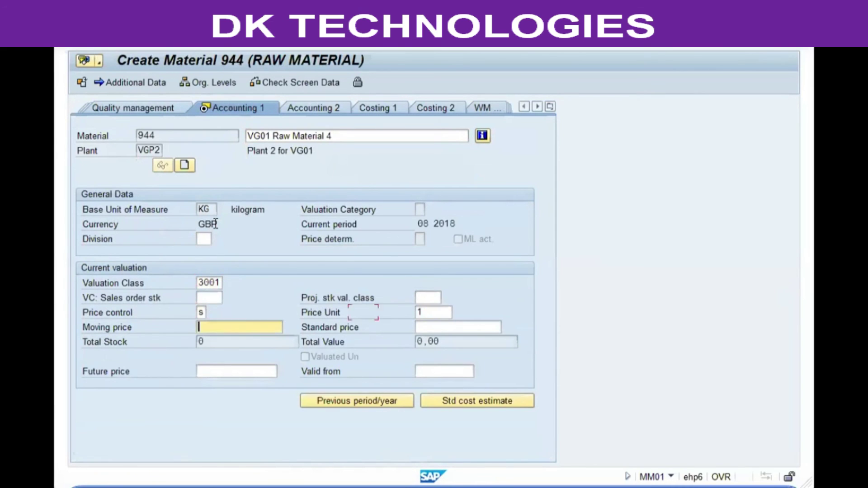
{"action": "key", "text": "Tab"}
{"action": "type", "text": "225"}
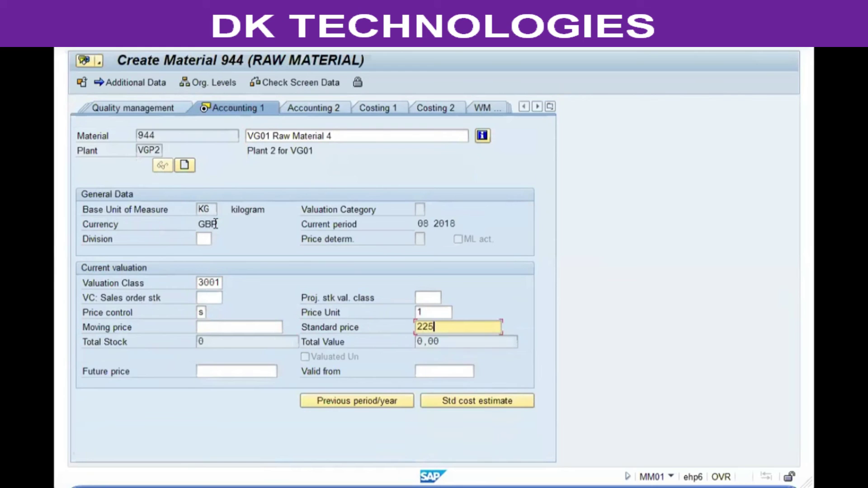
{"action": "left_click", "coordinate": [216, 224]}
- Save material 944 and open collective storage location entry for plant VGP2
{"action": "key", "text": "ctrl+s"}
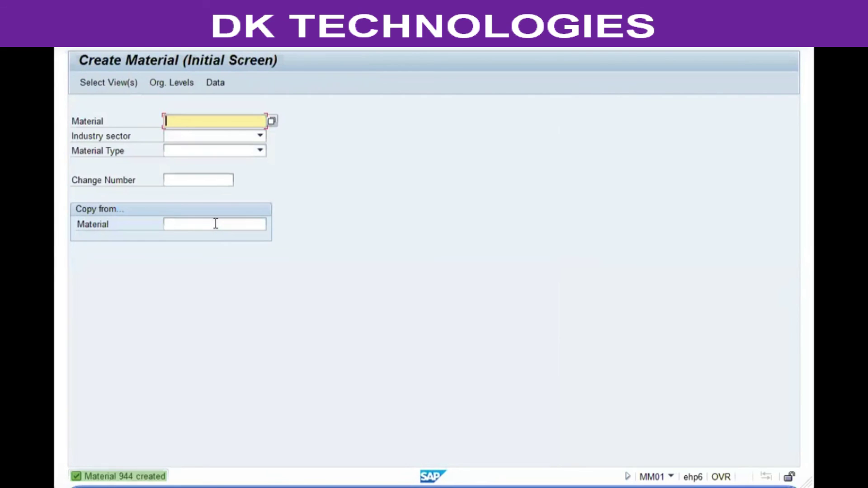
{"action": "key", "text": "F3"}
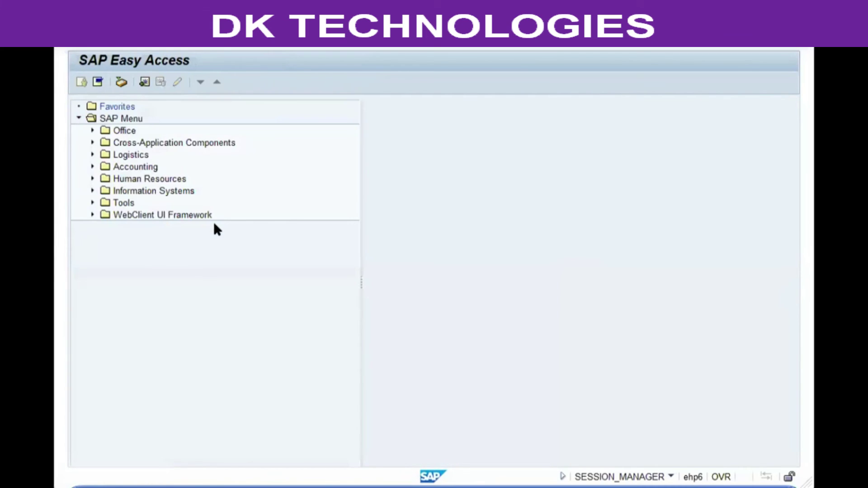
{"action": "key", "text": "Return"}
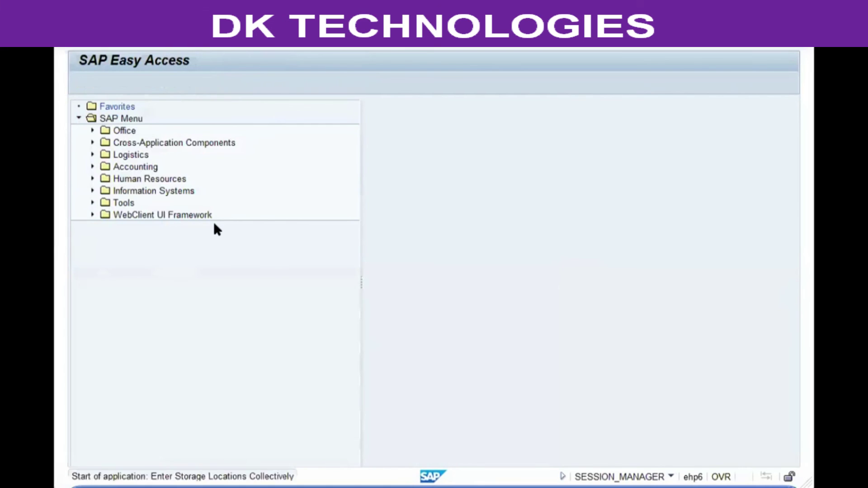
{"action": "key", "text": "Tab"}
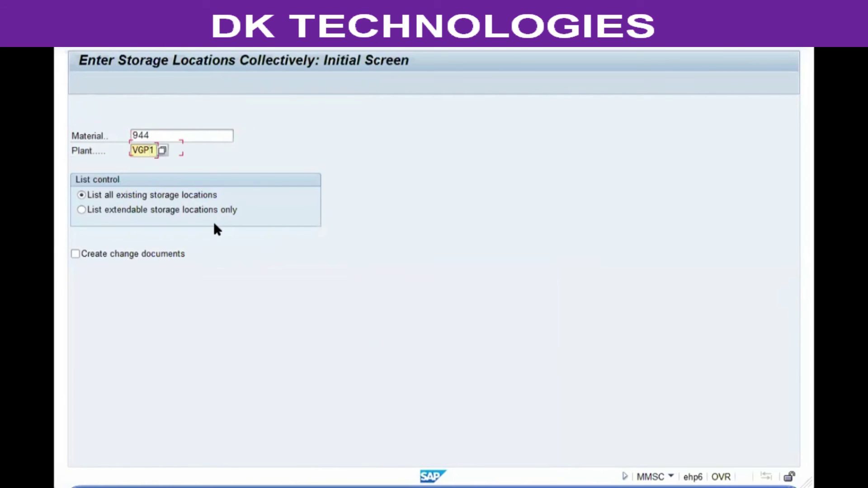
{"action": "key", "text": "BackSpace"}
{"action": "type", "text": "2"}
{"action": "key", "text": "Return"}
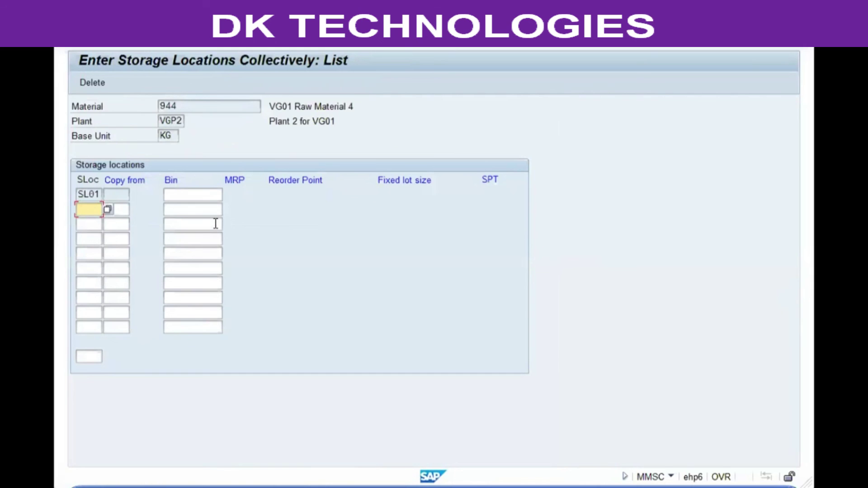
- Enter storage locations SL02, SL03 and SL04 for material 944 at VGP2
{"action": "type", "text": "sl02"}
{"action": "key", "text": "Down"}
{"action": "type", "text": "sl03"}
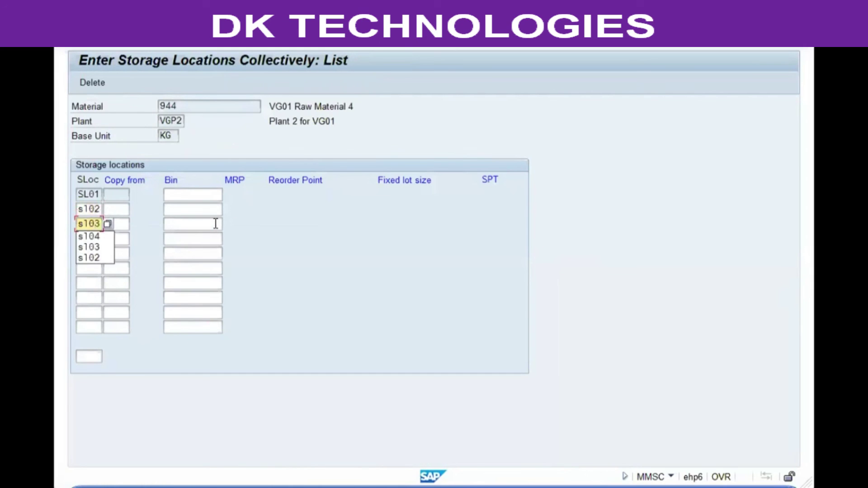
{"action": "key", "text": "Down"}
{"action": "type", "text": "sl04"}
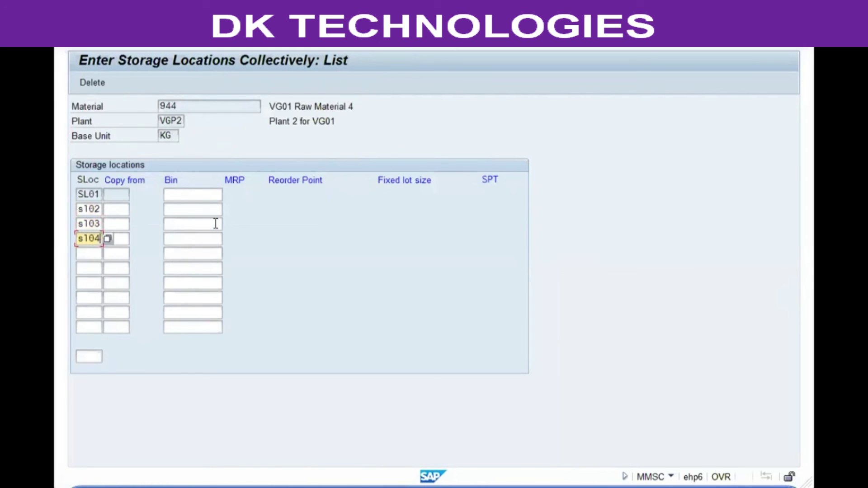
{"action": "key", "text": "Return"}
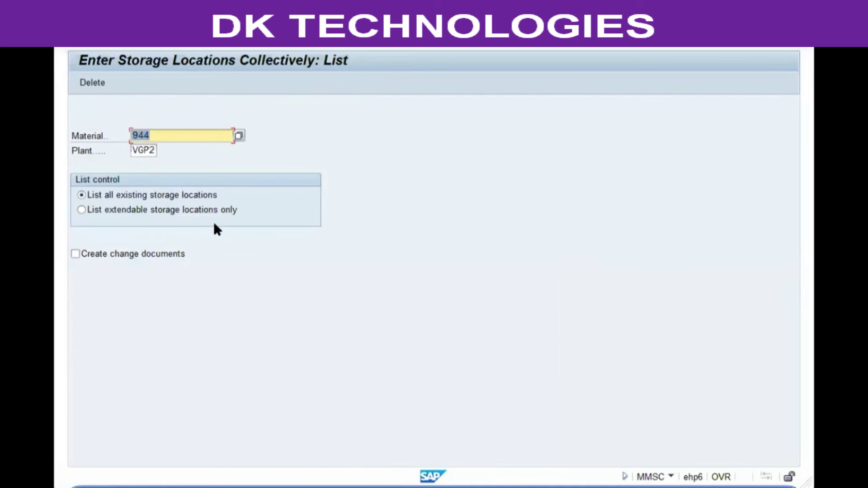
- Switch to material 943, add SL02, SL03 and SL04, save, and return to Easy Access
{"action": "key", "text": "BackSpace"}
{"action": "key", "text": "BackSpace"}
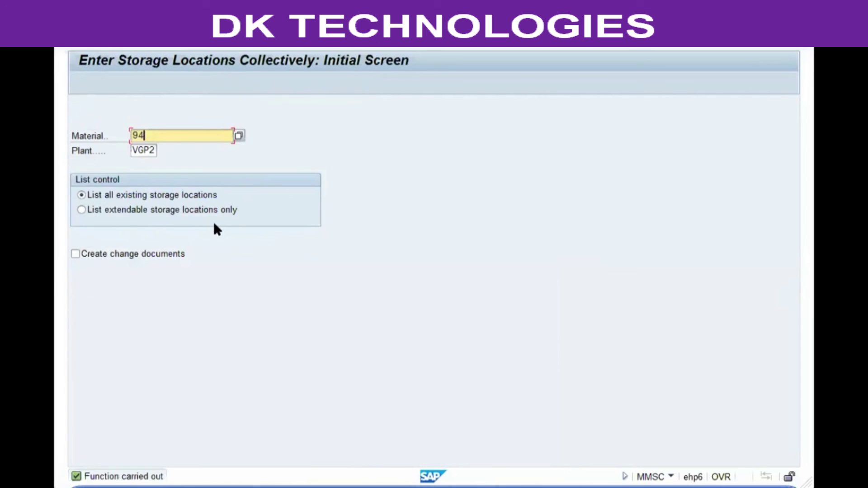
{"action": "type", "text": "3"}
{"action": "key", "text": "Return"}
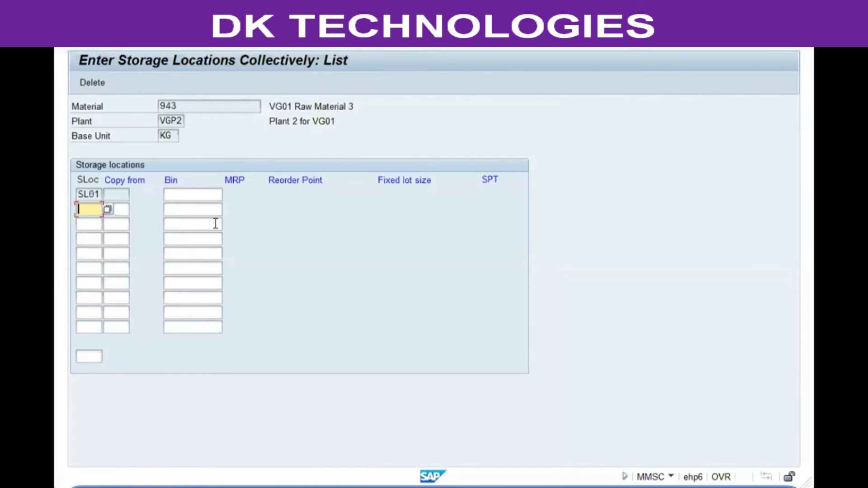
{"action": "type", "text": "sl02"}
{"action": "key", "text": "Down"}
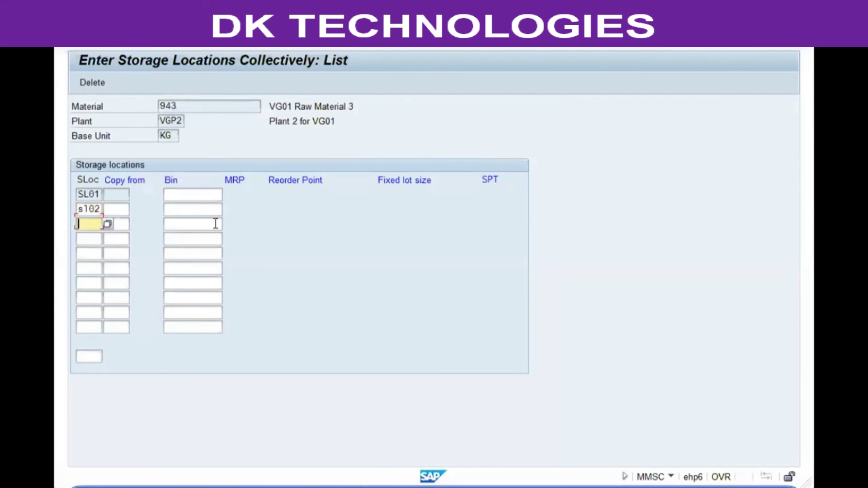
{"action": "type", "text": "sl03"}
{"action": "key", "text": "Down"}
{"action": "type", "text": "sl04"}
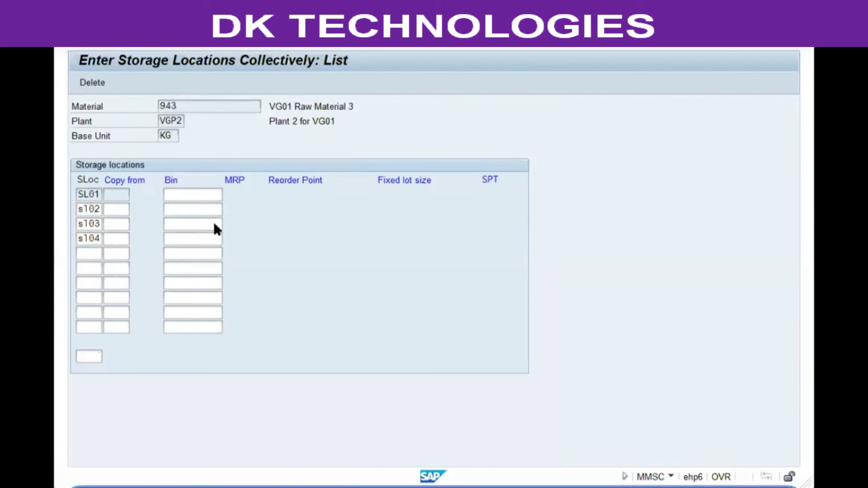
{"action": "key", "text": "Return"}
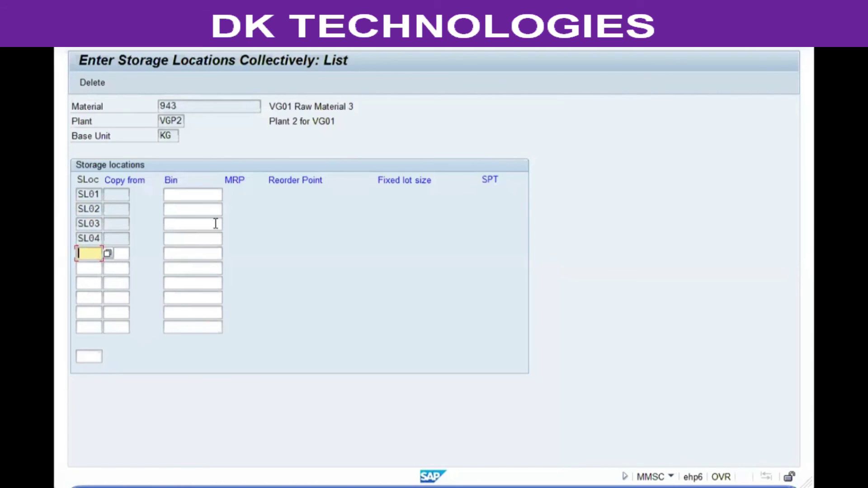
{"action": "key", "text": "ctrl+s"}
{"action": "key", "text": "F3"}
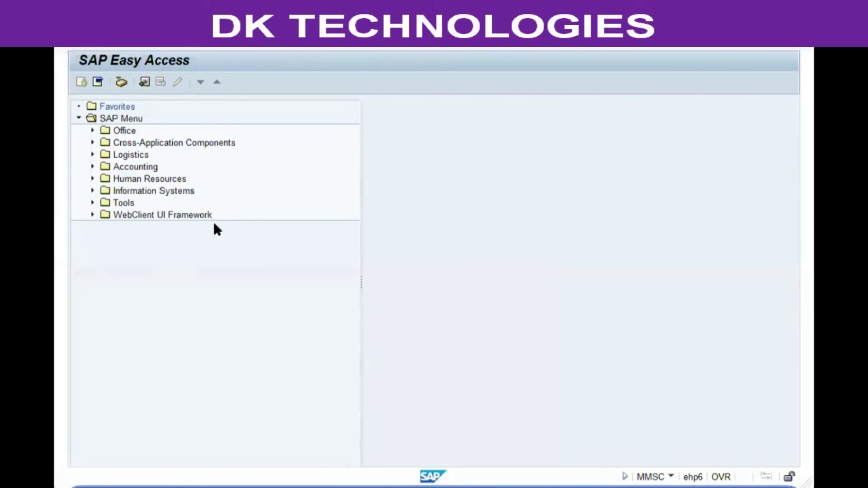
- Expand the SAP Menu through Logistics > Materials Management > Material Master > Material
{"action": "left_click", "coordinate": [138, 119]}
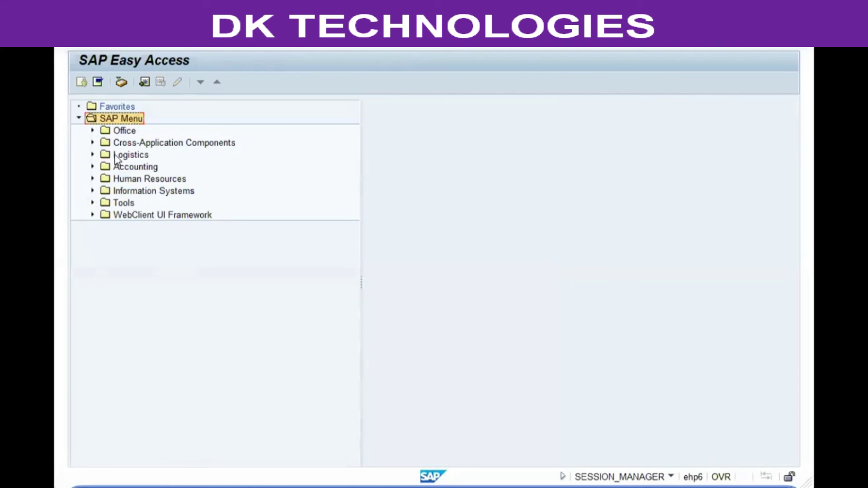
{"action": "left_click", "coordinate": [121, 156]}
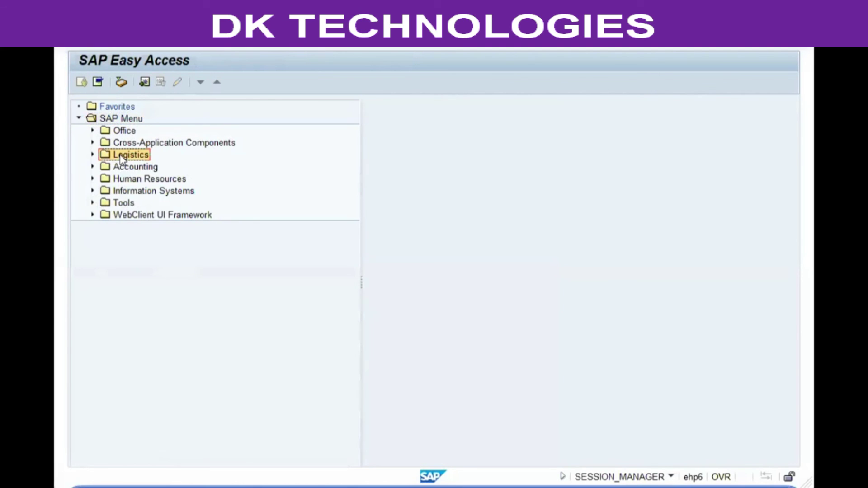
{"action": "key", "text": "Right"}
{"action": "key", "text": "Down"}
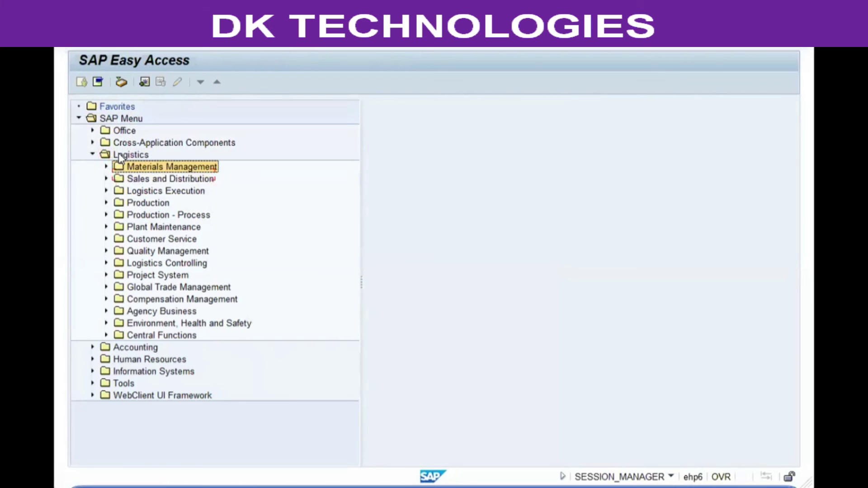
{"action": "key", "text": "Right"}
{"action": "key", "text": "Down"}
{"action": "key", "text": "Down"}
{"action": "key", "text": "Down"}
{"action": "key", "text": "Down"}
{"action": "key", "text": "Down"}
{"action": "key", "text": "Down"}
{"action": "key", "text": "Down"}
{"action": "key", "text": "Down"}
{"action": "key", "text": "Down"}
{"action": "key", "text": "Down"}
{"action": "key", "text": "Down"}
{"action": "key", "text": "Right"}
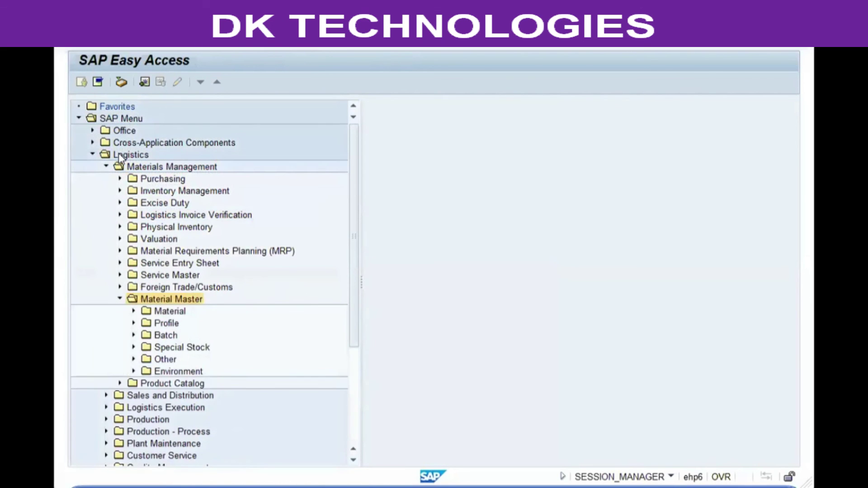
{"action": "key", "text": "Down"}
{"action": "key", "text": "Right"}
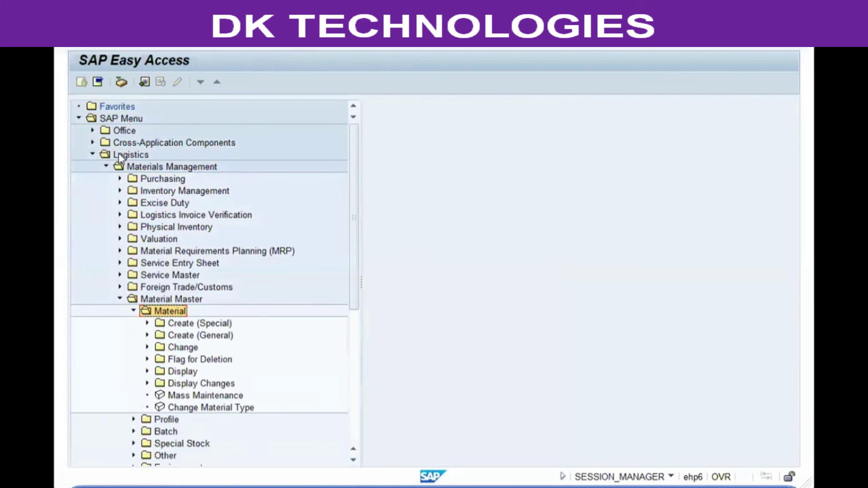
- Collapse Material, expand Other, and run Enter Storage Locations for material 943 at plant VGP2
{"action": "key", "text": "Down"}
{"action": "key", "text": "Down"}
{"action": "key", "text": "Down"}
{"action": "key", "text": "Down"}
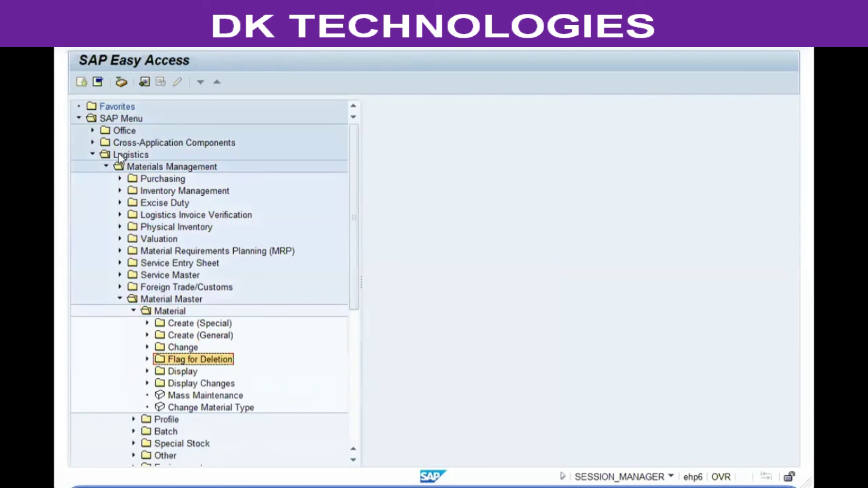
{"action": "key", "text": "Down"}
{"action": "key", "text": "Down"}
{"action": "key", "text": "Left"}
{"action": "key", "text": "Left"}
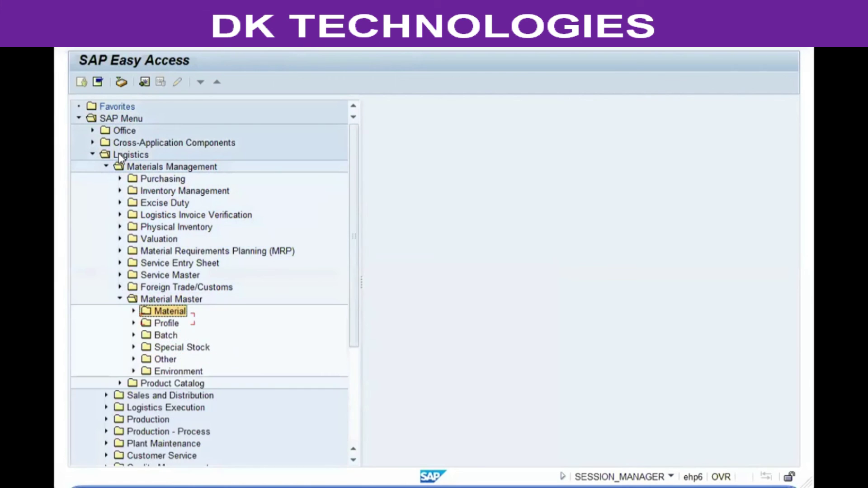
{"action": "key", "text": "Down"}
{"action": "key", "text": "Down"}
{"action": "key", "text": "Down"}
{"action": "key", "text": "Down"}
{"action": "key", "text": "Right"}
{"action": "key", "text": "Down"}
{"action": "key", "text": "Down"}
{"action": "key", "text": "Down"}
{"action": "key", "text": "Down"}
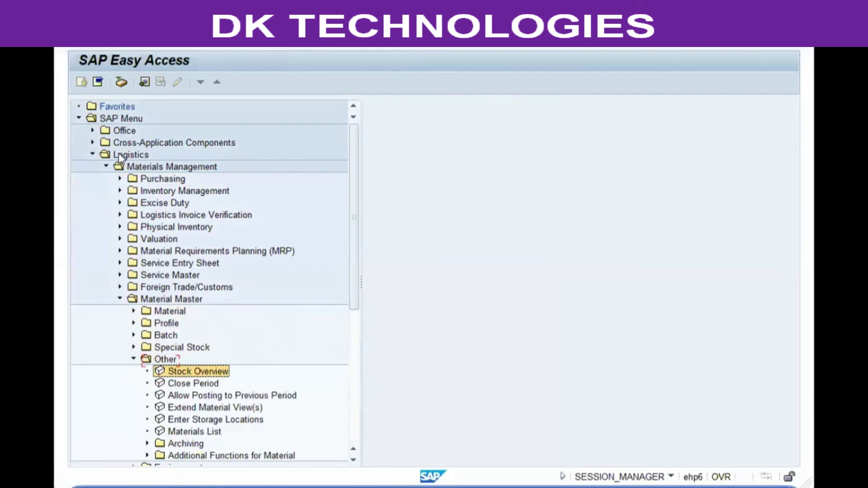
{"action": "key", "text": "Down"}
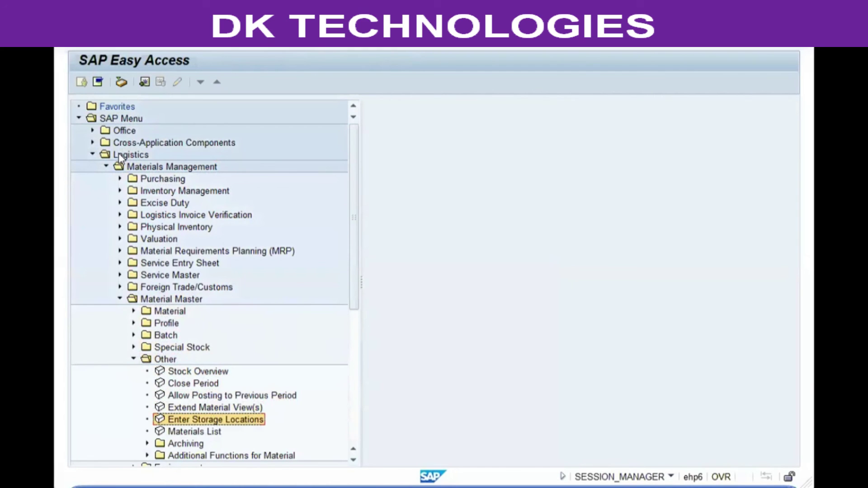
{"action": "key", "text": "Return"}
- Change the material number to 942 and open its storage location list
{"action": "key", "text": "End"}
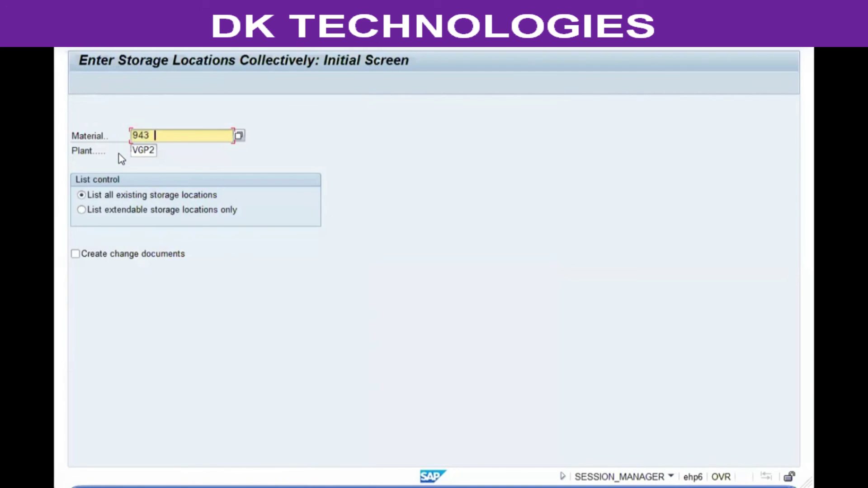
{"action": "key", "text": "BackSpace"}
{"action": "type", "text": "2"}
{"action": "key", "text": "Return"}
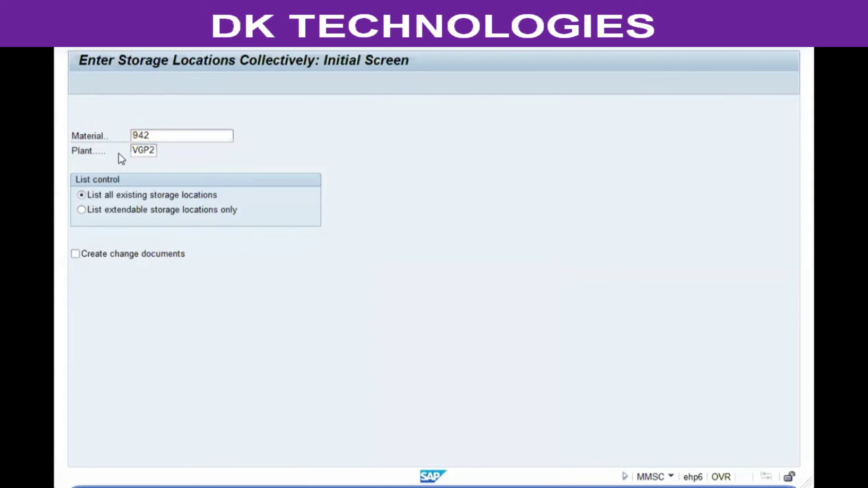
- Add storage locations SL02, SL03 and SL04 for material 942 and save
{"action": "type", "text": "sl02"}
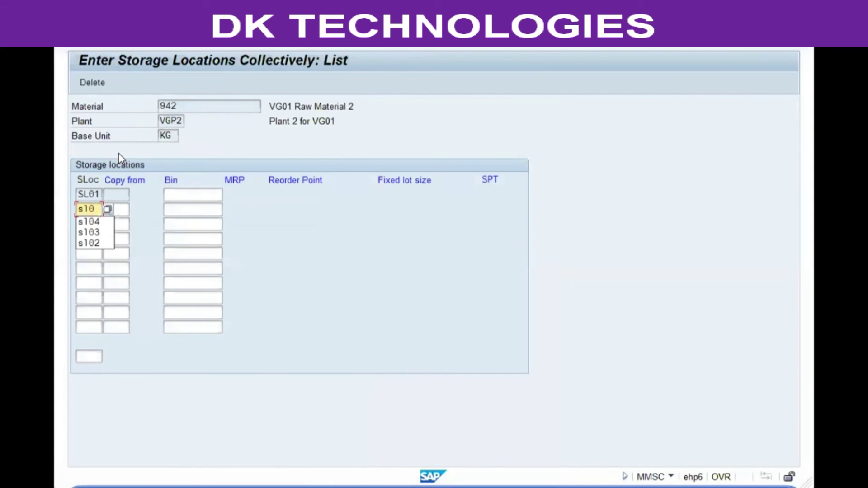
{"action": "key", "text": "Down"}
{"action": "type", "text": "s"}
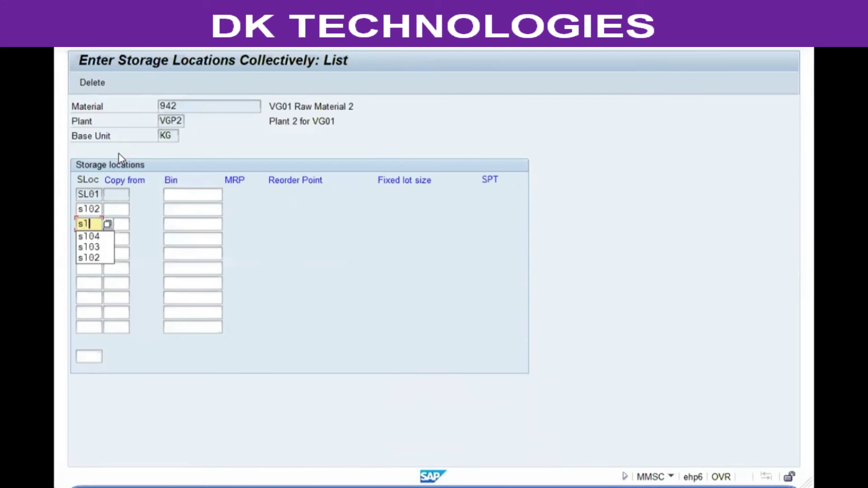
{"action": "type", "text": "l03"}
{"action": "key", "text": "Down"}
{"action": "type", "text": "sl04"}
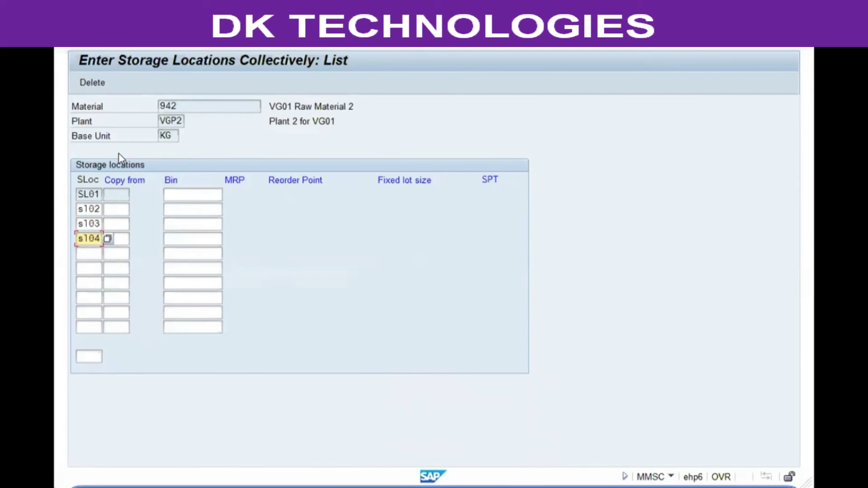
{"action": "key", "text": "Return"}
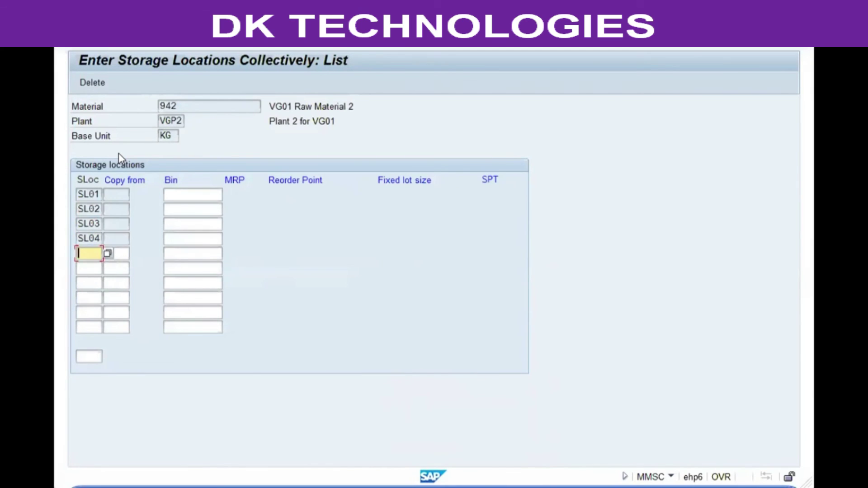
{"action": "key", "text": "ctrl+s"}
- Check material 943's storage location list, then return to SAP Easy Access
{"action": "key", "text": "BackSpace"}
{"action": "type", "text": "3"}
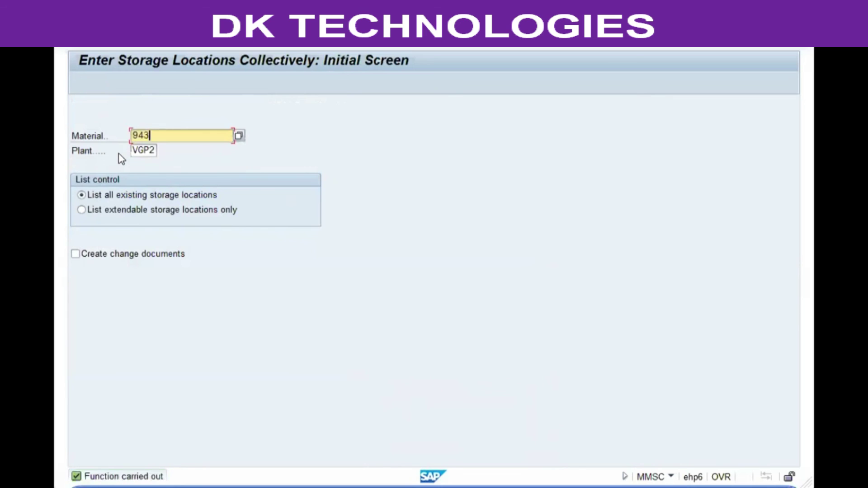
{"action": "key", "text": "Return"}
{"action": "key", "text": "Return"}
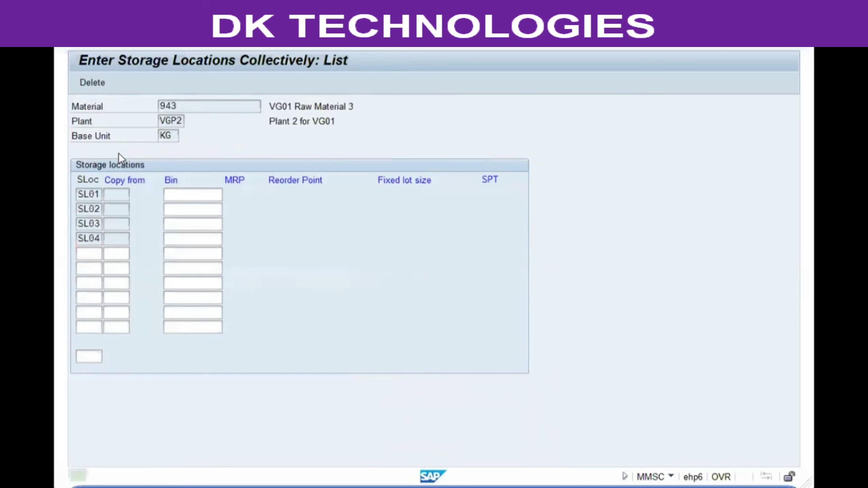
{"action": "key", "text": "shift+F3"}
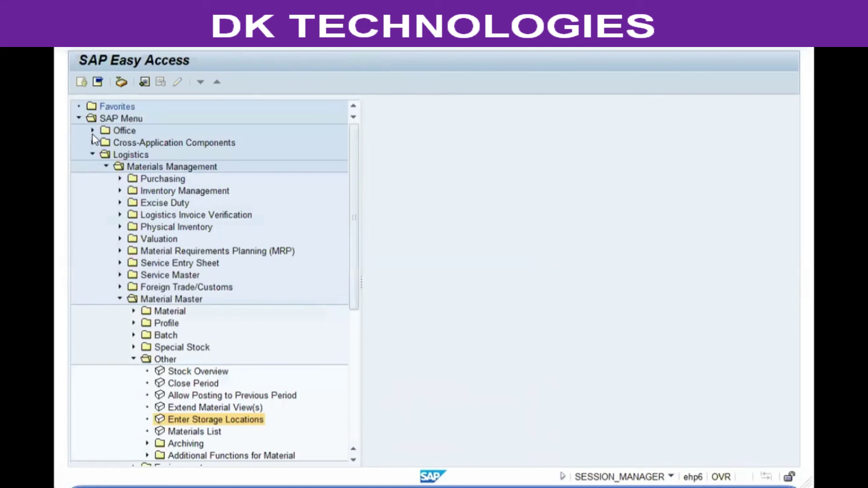
- Collapse the Materials Management and Logistics branches of the SAP Menu tree
{"action": "key", "text": "Left"}
{"action": "key", "text": "Left"}
{"action": "key", "text": "Left"}
{"action": "key", "text": "Left"}
{"action": "key", "text": "Left"}
{"action": "key", "text": "Left"}
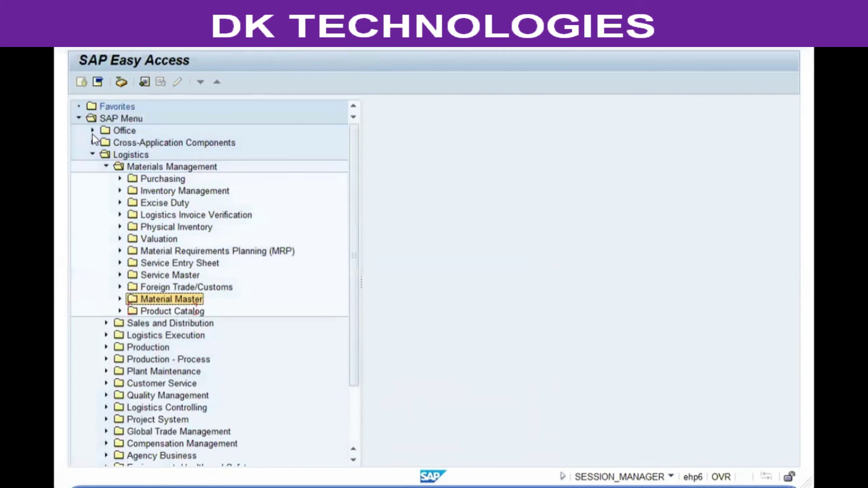
{"action": "key", "text": "Left"}
{"action": "key", "text": "Left"}
{"action": "key", "text": "Left"}
{"action": "key", "text": "Left"}
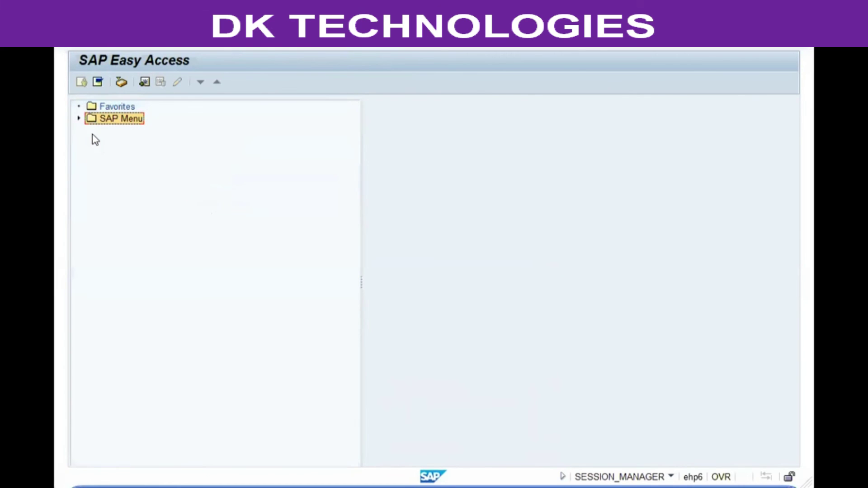
{"action": "key", "text": "Right"}
{"action": "key", "text": "Down"}
{"action": "key", "text": "Down"}
{"action": "key", "text": "Down"}
{"action": "key", "text": "Down"}
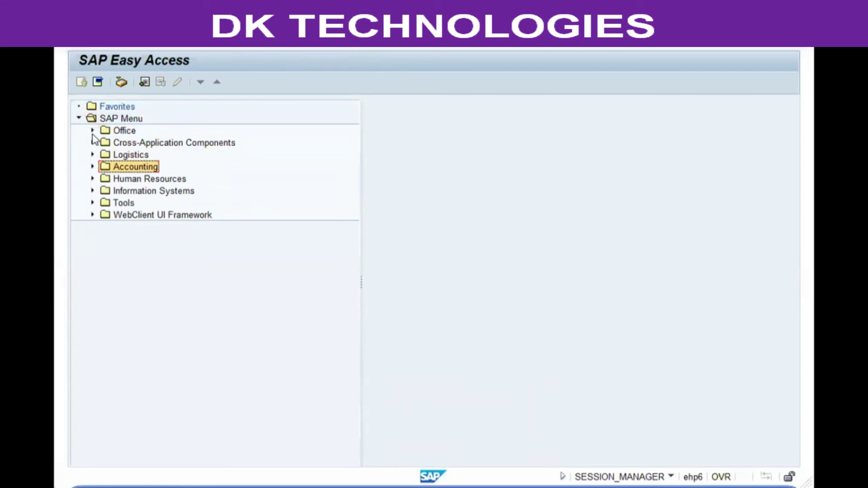